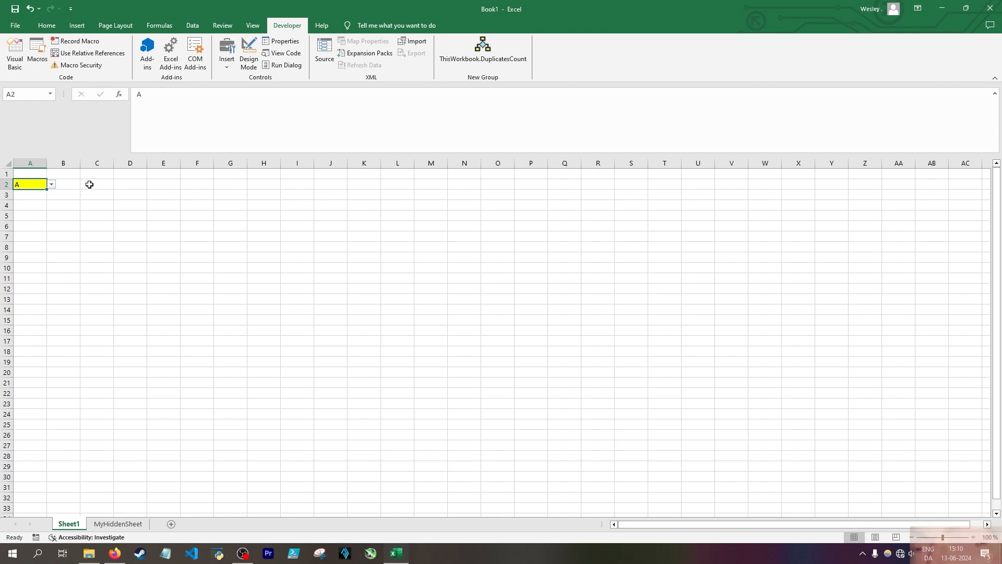
Examine the list entries in A1:A3 and the author note in C1 on MyHiddenSheet
left_click(118, 524)
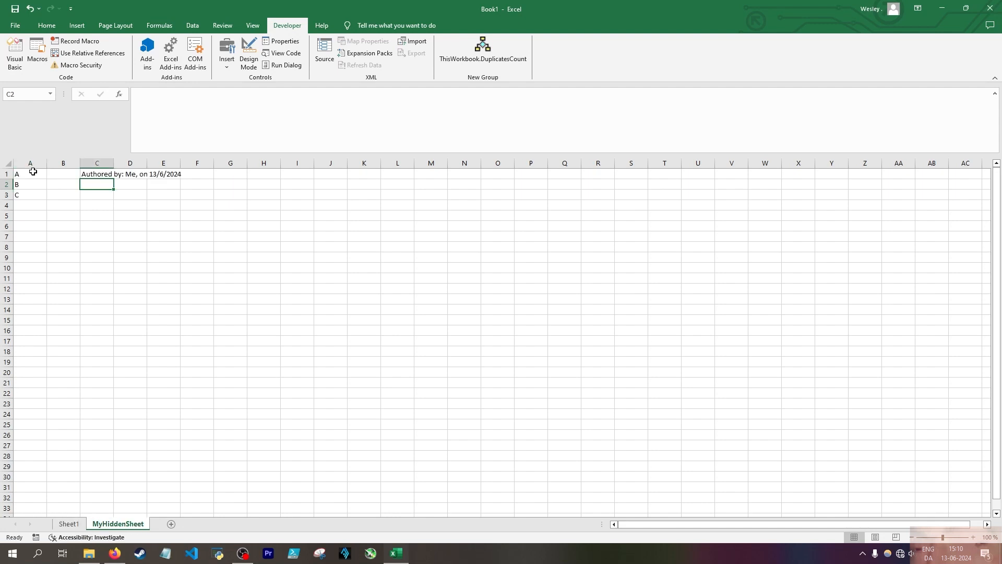
left_click_drag(31, 173, 38, 198)
left_click(90, 174)
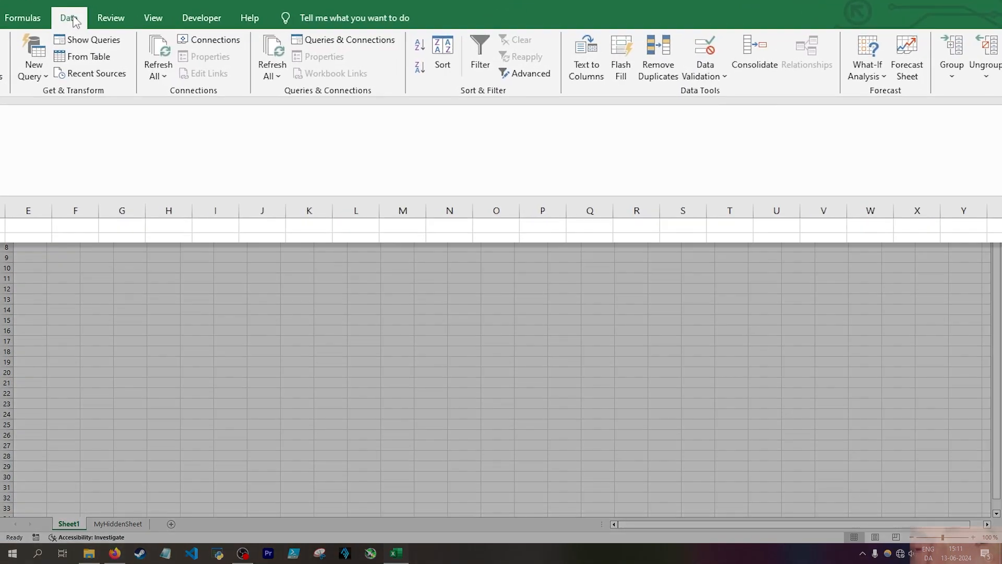
Set cell A2 on Sheet1 to list validation with the source =MyHiddenSheet!$A$1:$A$3
left_click(702, 76)
left_click(702, 90)
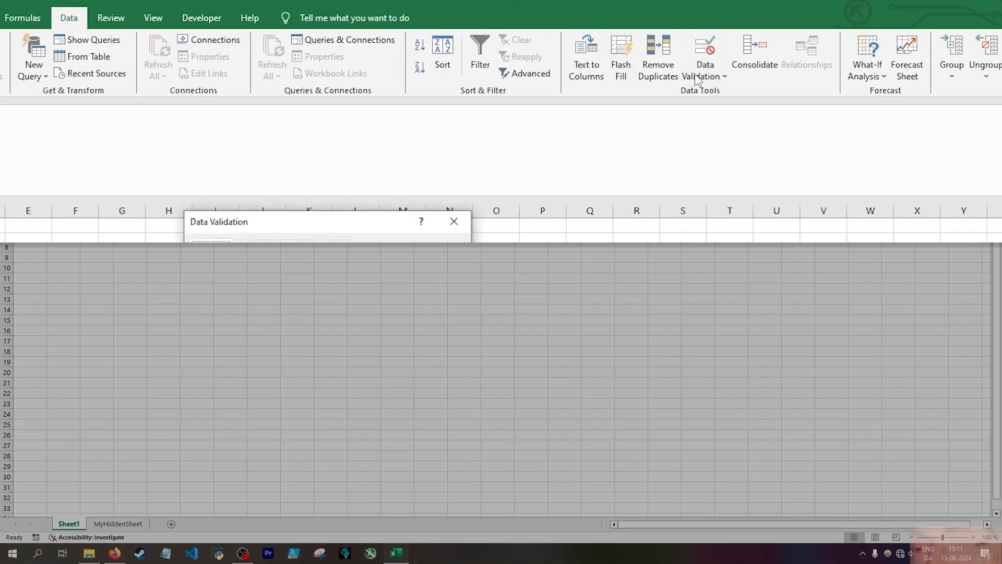
left_click(328, 223)
left_click(324, 257)
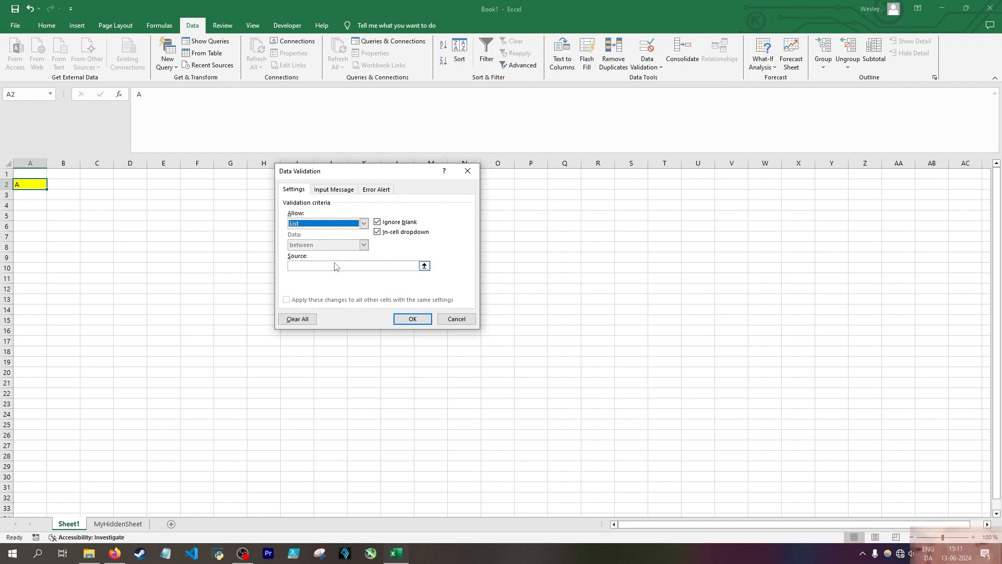
left_click(335, 266)
left_click(110, 524)
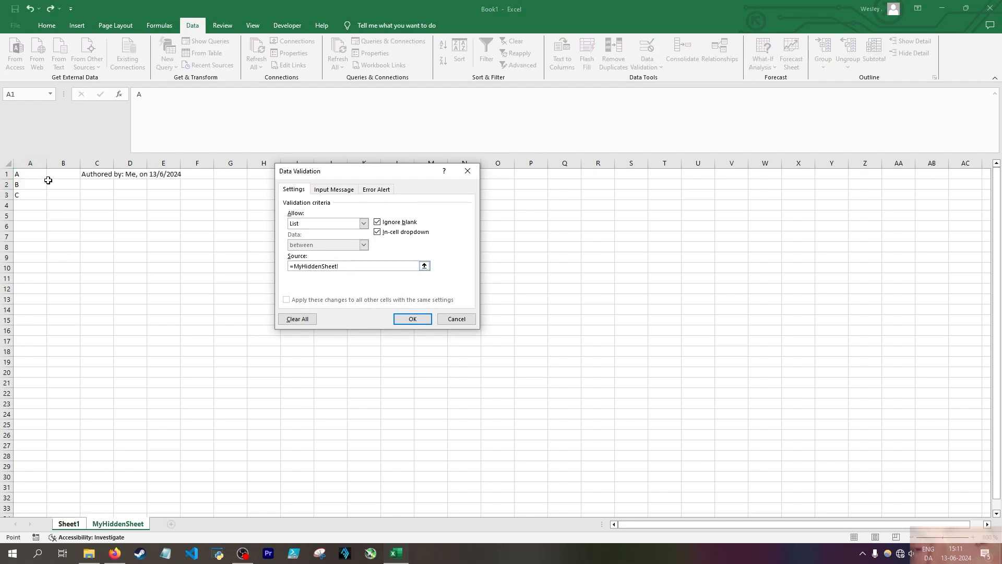
left_click_drag(31, 174, 45, 195)
left_click(424, 319)
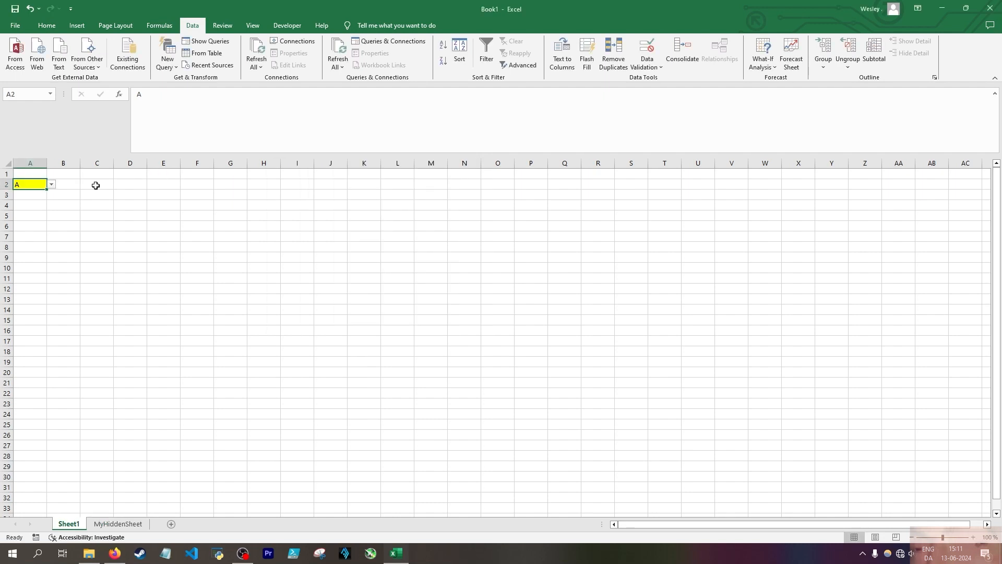
Hide MyHiddenSheet and review the list validation settings of cell A2 on Sheet1
right_click(118, 524)
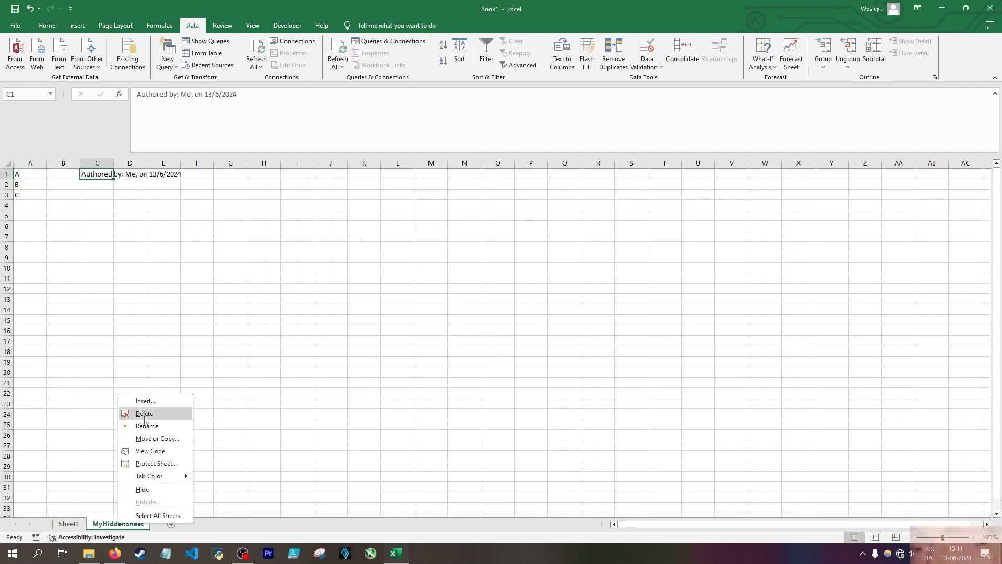
left_click(137, 490)
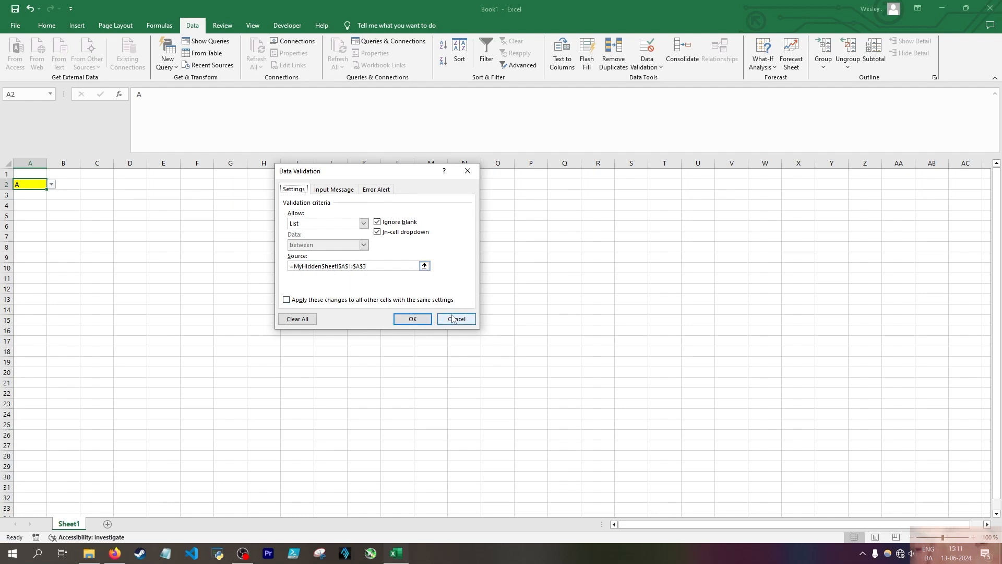
left_click(412, 318)
Unhide the MyHiddenSheet worksheet
right_click(63, 526)
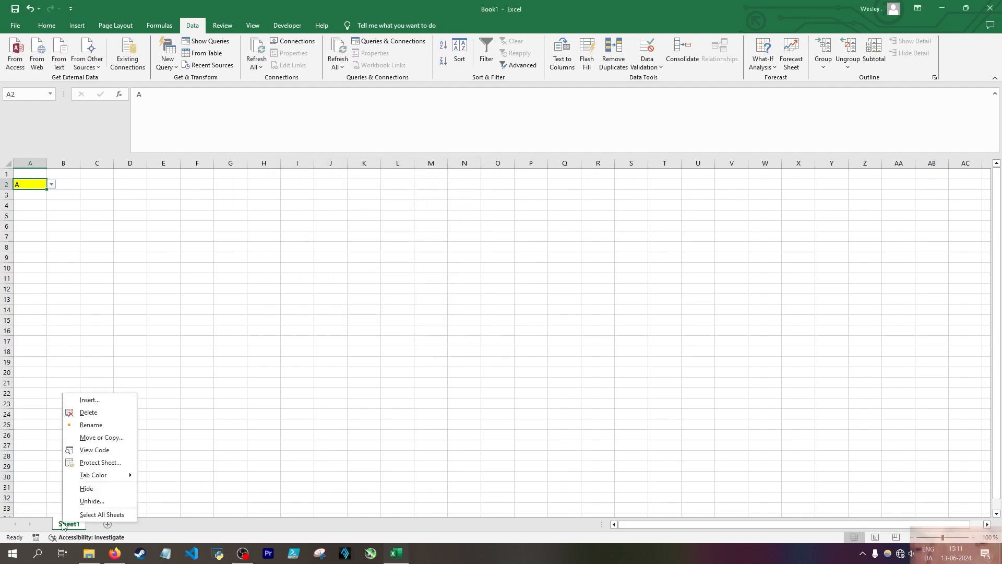
left_click(88, 501)
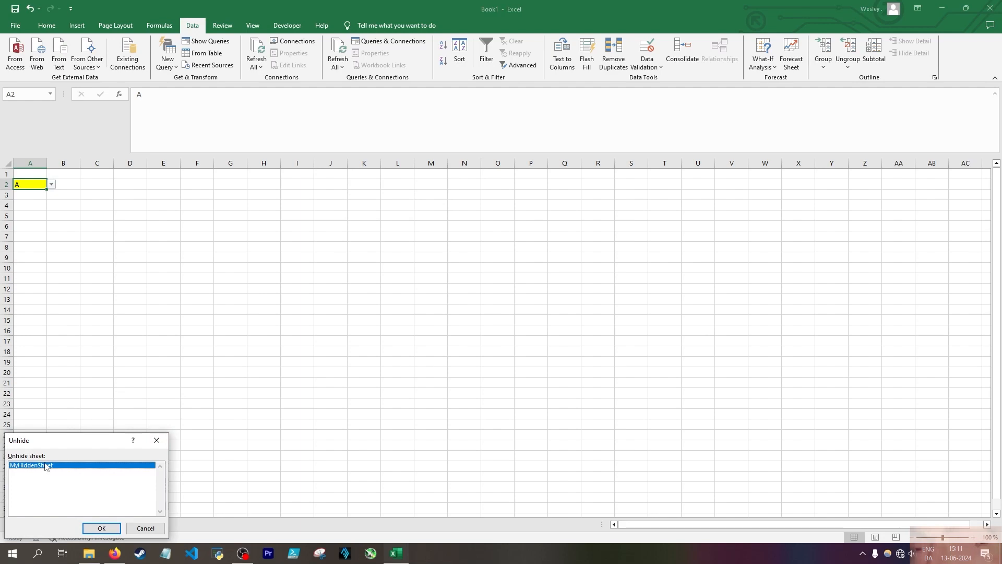
left_click(102, 528)
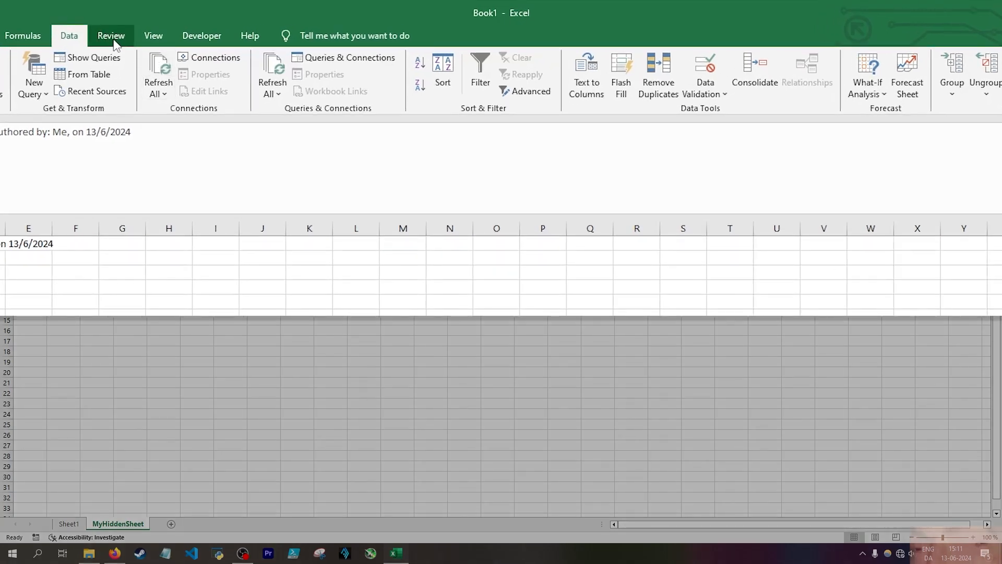
Protect MyHiddenSheet without a password and try to edit its cell A2
left_click(223, 26)
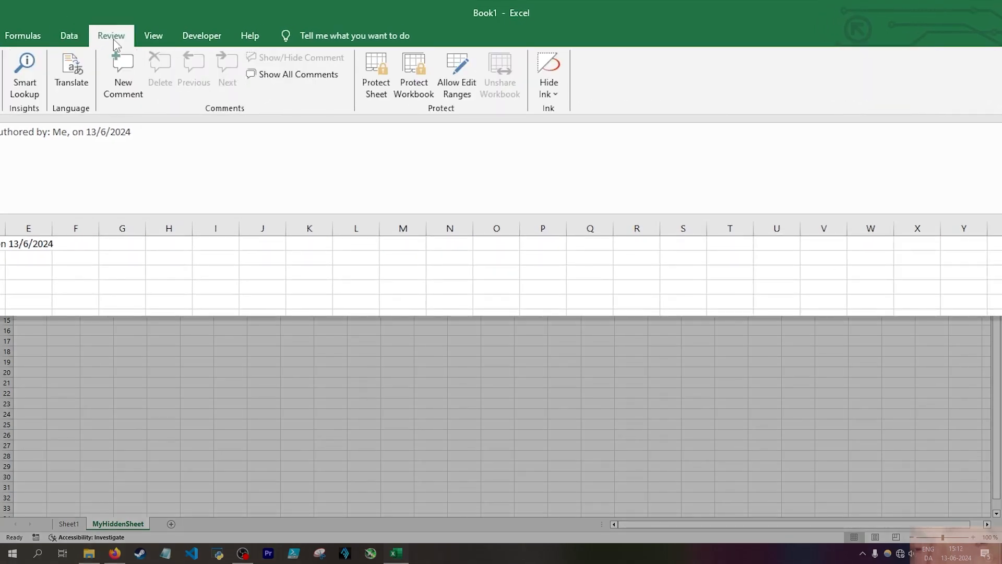
left_click(376, 79)
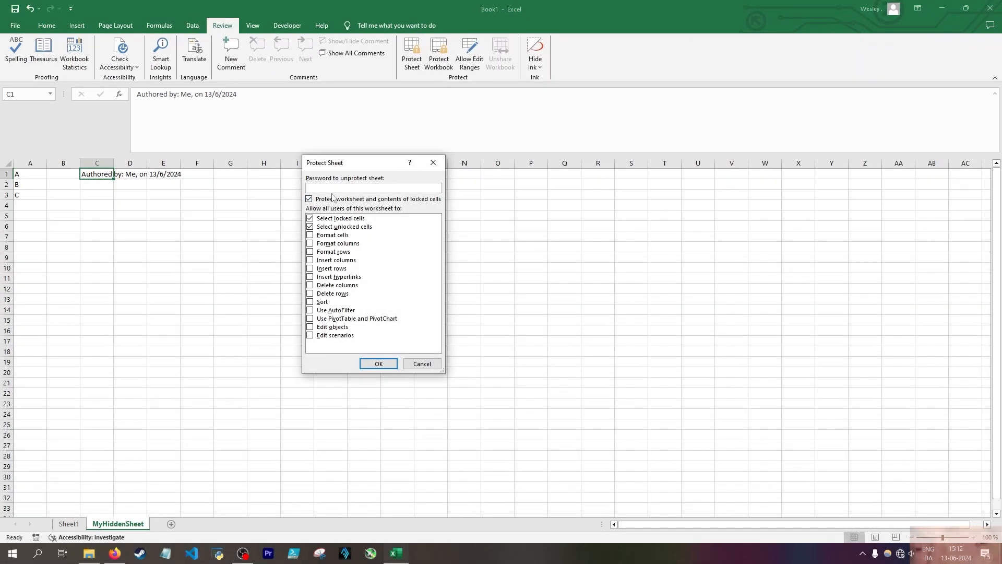
left_click(379, 365)
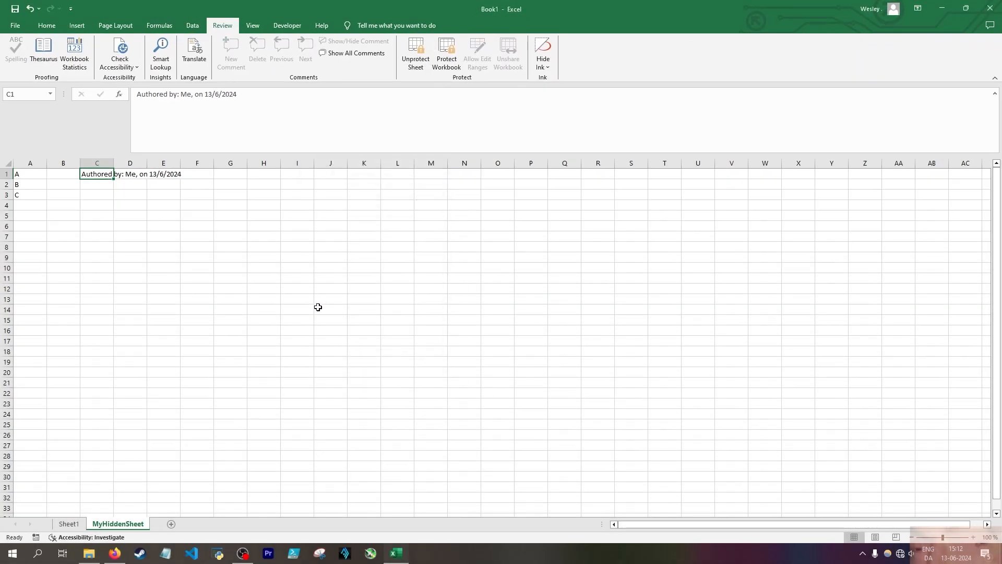
double_click(43, 184)
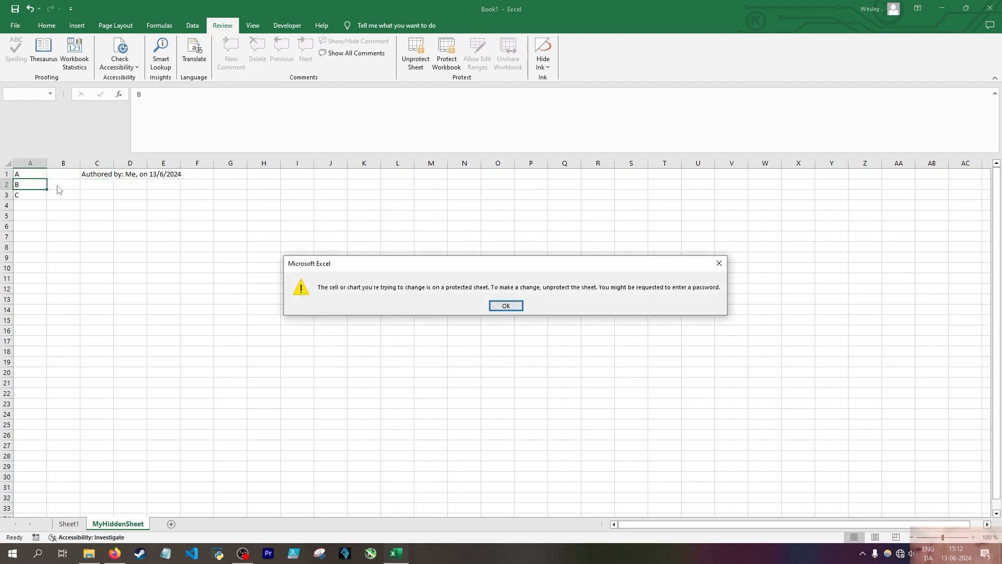
left_click(499, 308)
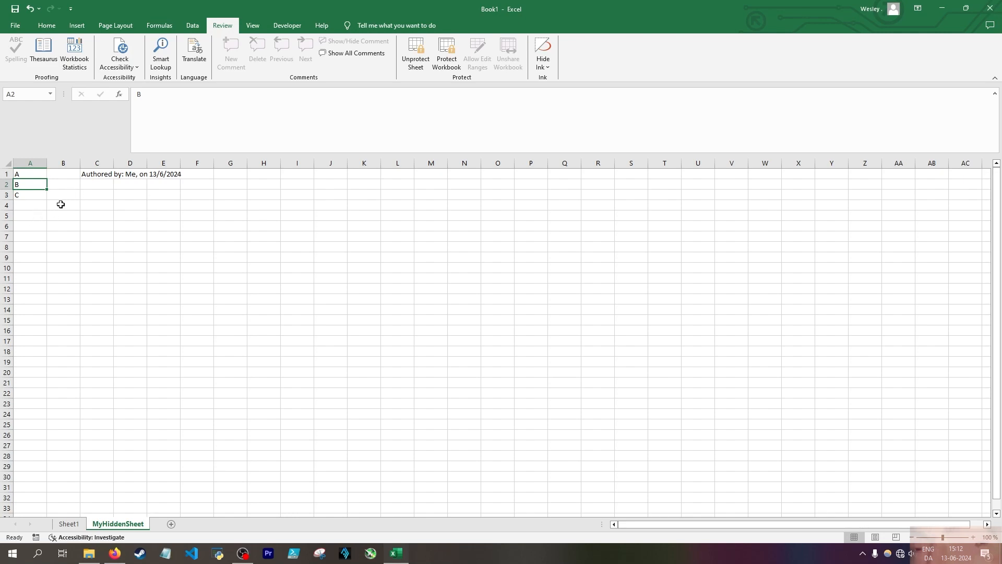
Unprotect MyHiddenSheet and add an allowed edit range for cell C1, entering and confirming a range password
left_click(417, 60)
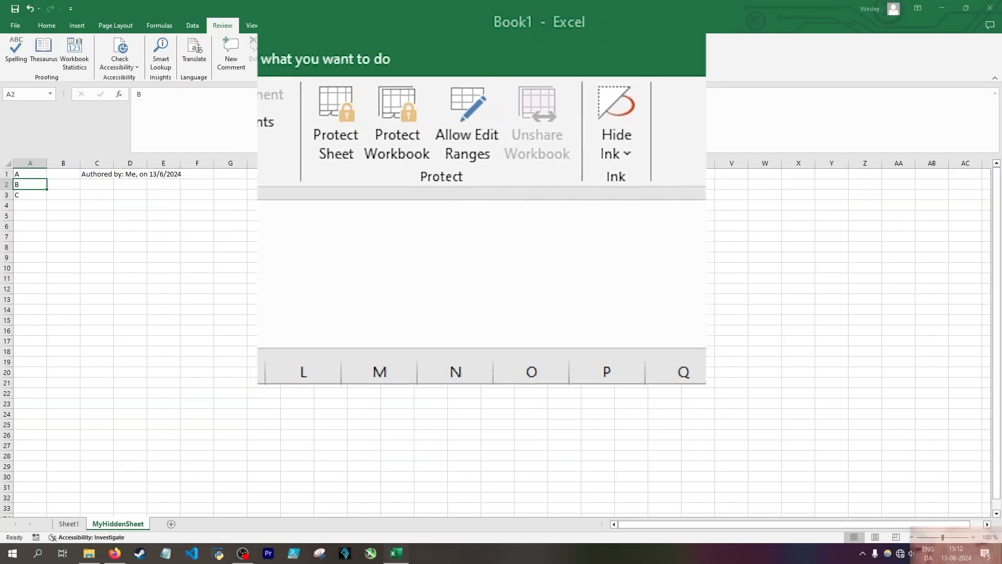
left_click(469, 55)
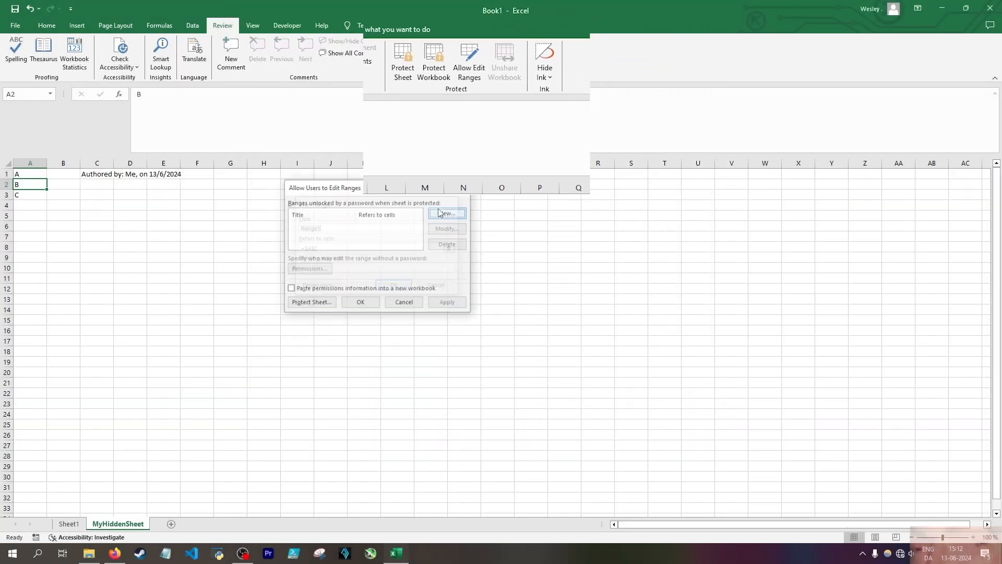
left_click(448, 208)
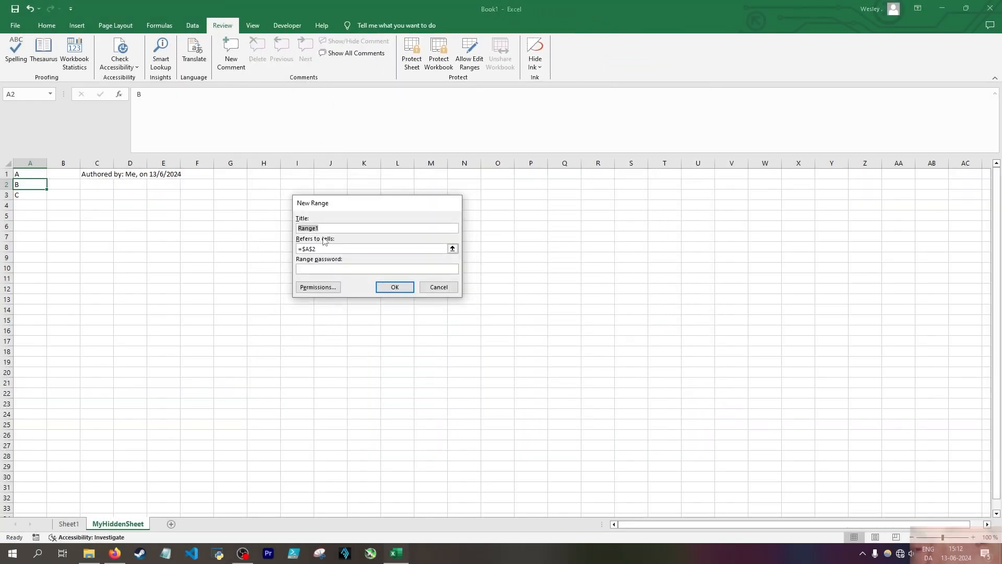
left_click_drag(320, 249, 302, 249)
key("BackSpace")
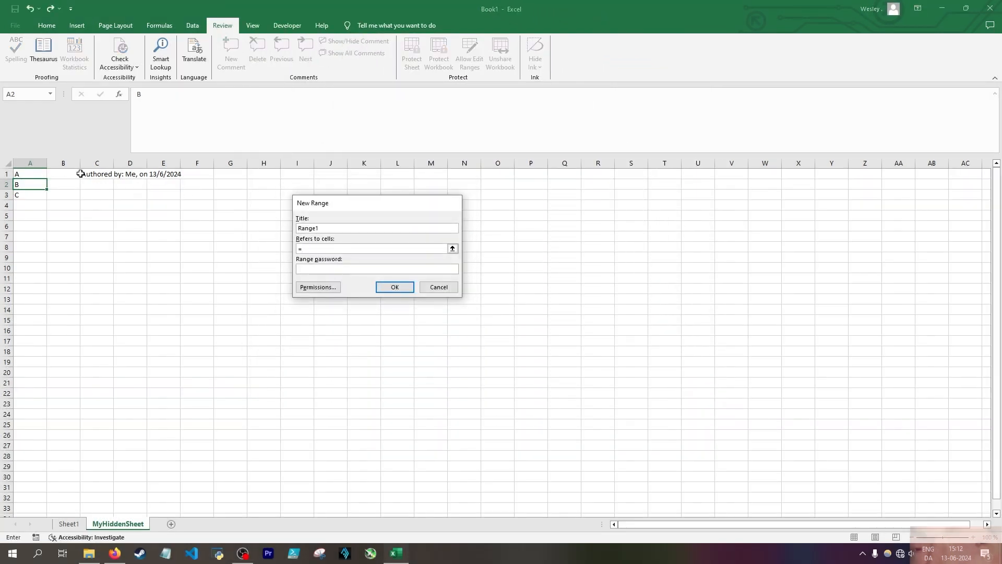
left_click(96, 175)
left_click(340, 269)
type("•")
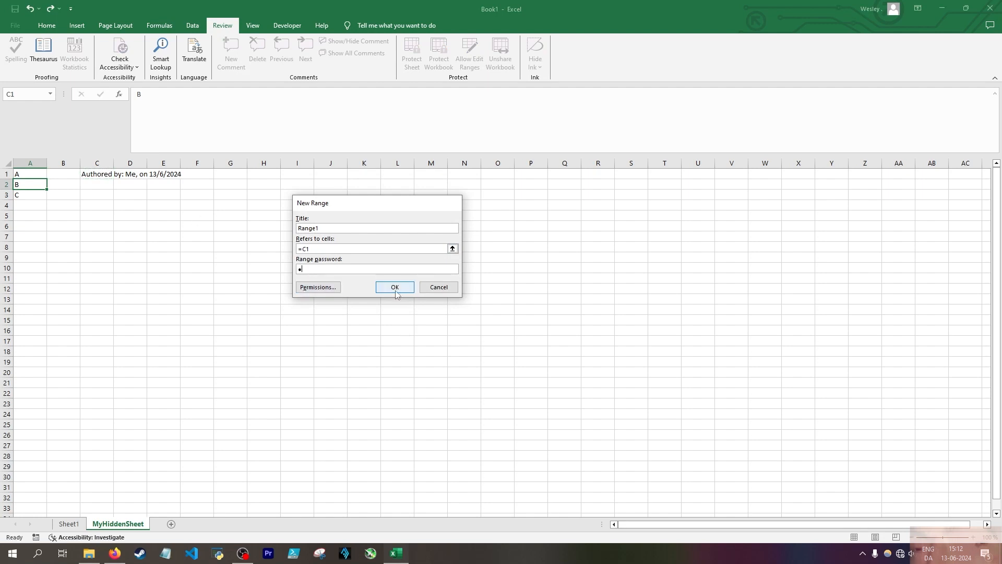
left_click(395, 287)
type("•")
left_click(389, 286)
left_click(358, 300)
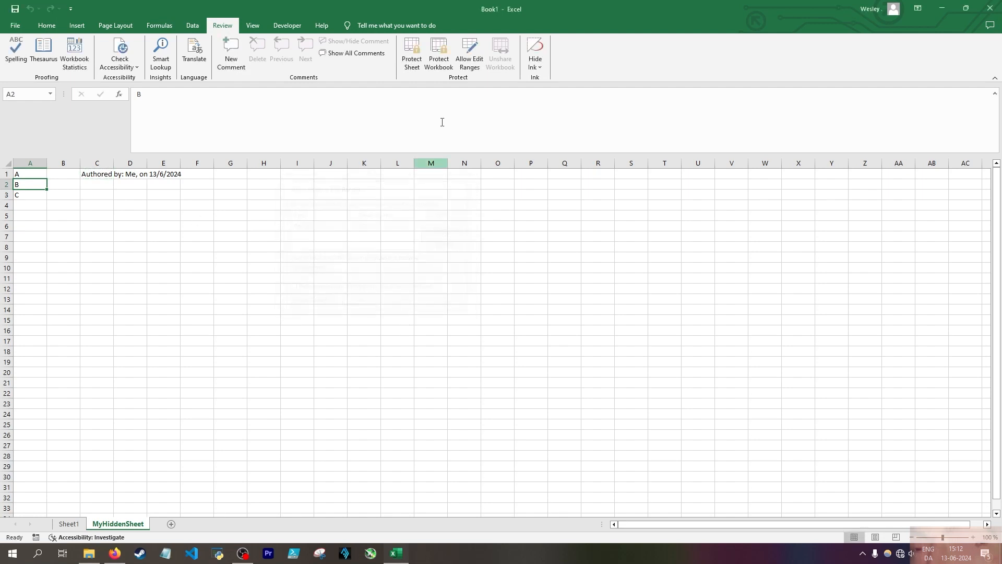
Protect MyHiddenSheet with the default options and try to edit cells C5 and C1, cancelling the range password request
left_click(413, 55)
left_click(379, 363)
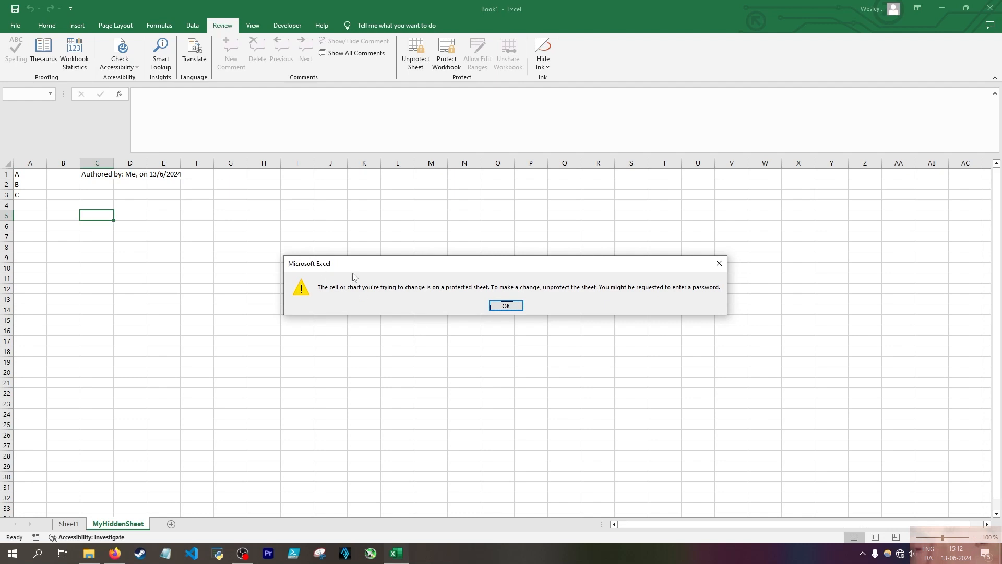
left_click(493, 306)
left_click(40, 176)
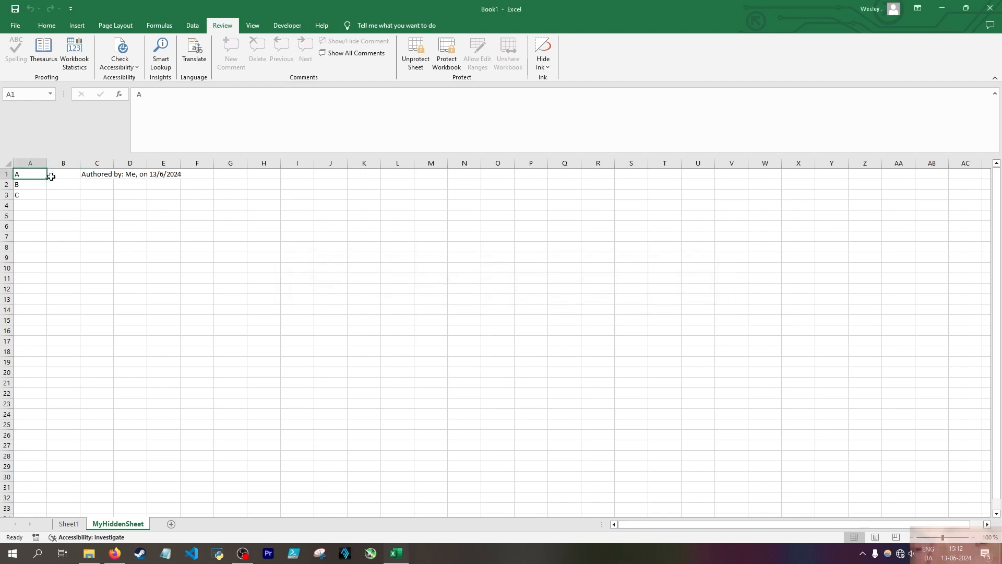
double_click(97, 174)
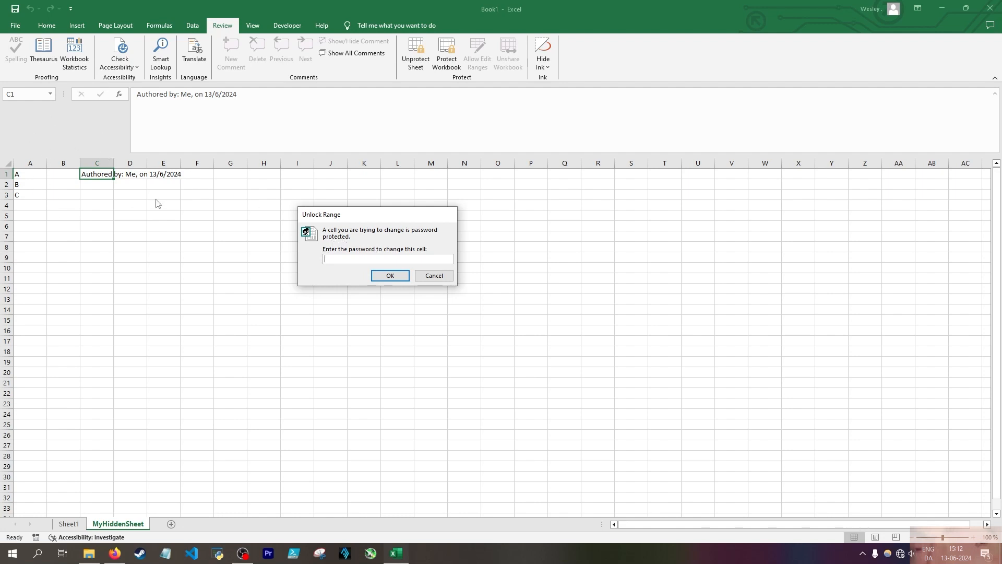
left_click(439, 275)
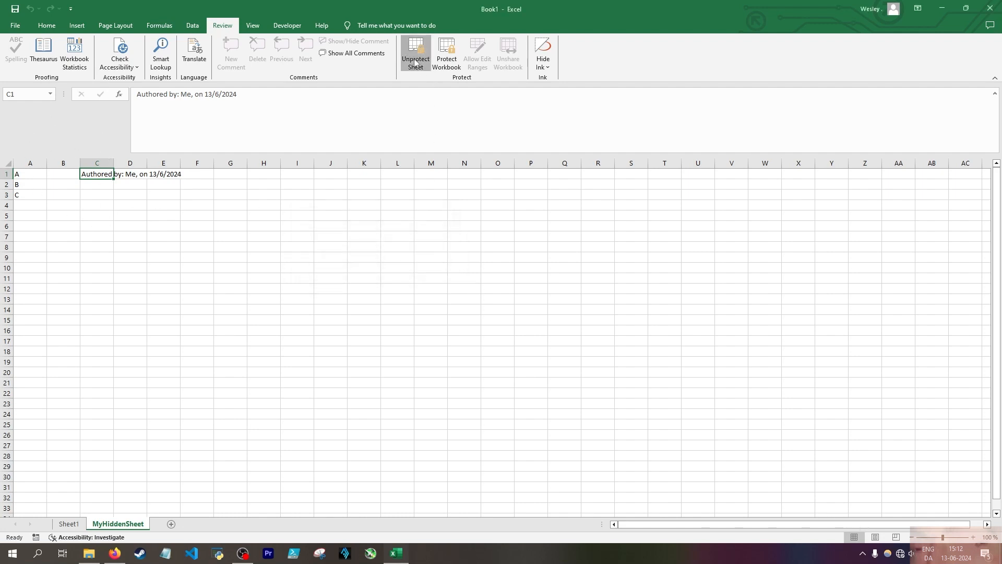
Unprotect MyHiddenSheet and turn off the Locked protection setting for cell C4
left_click(416, 58)
left_click(103, 202)
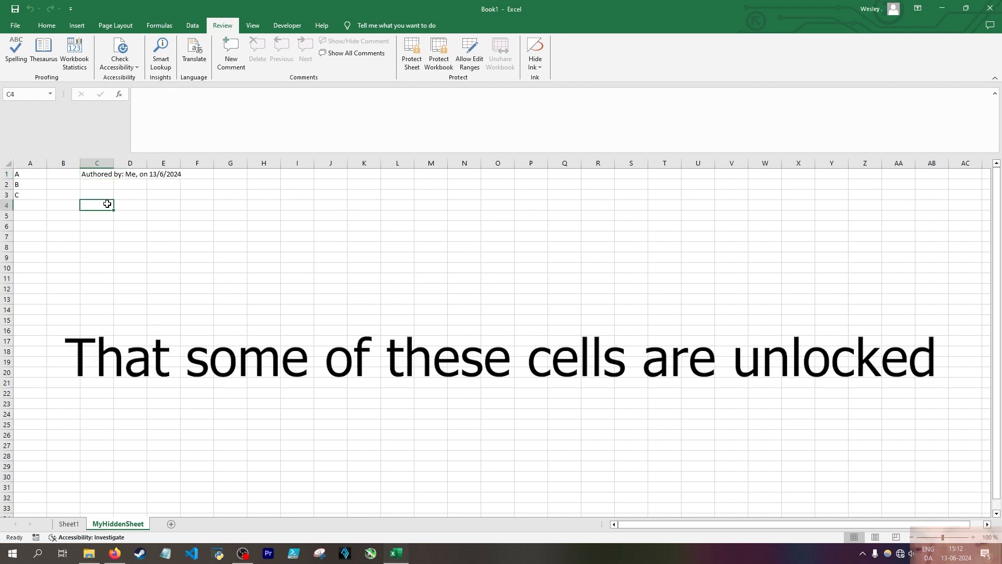
key("ctrl+1")
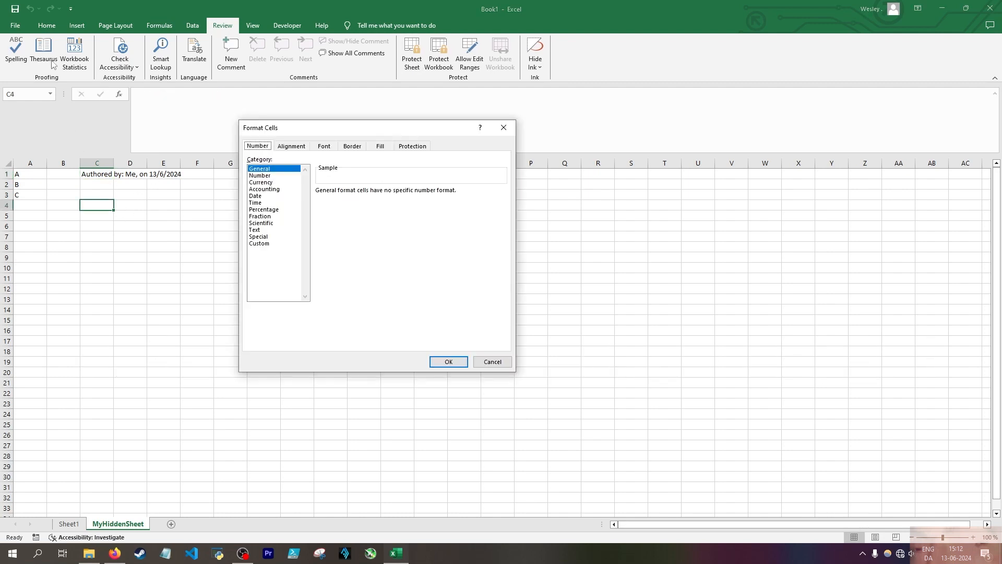
key("Escape")
left_click(46, 25)
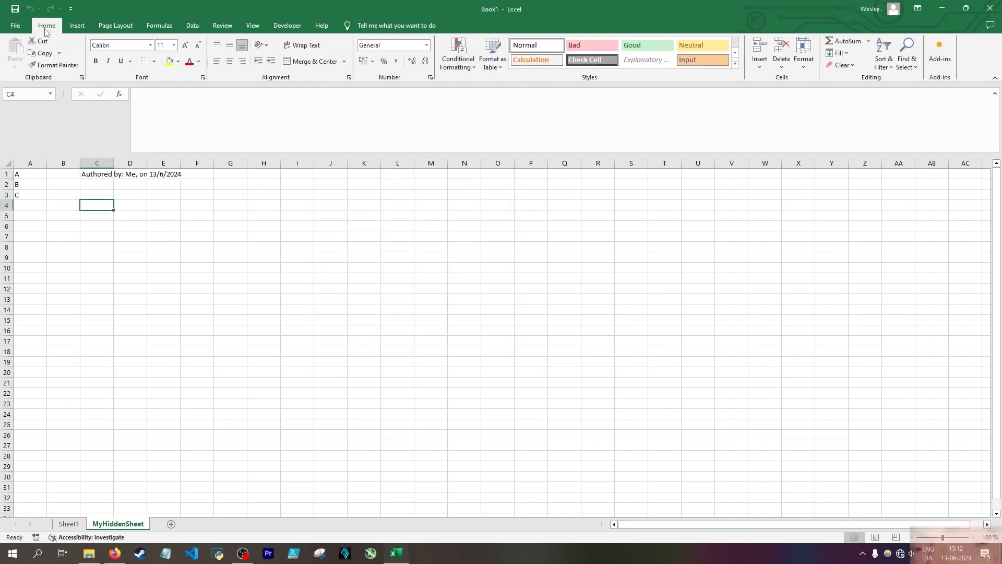
left_click(431, 78)
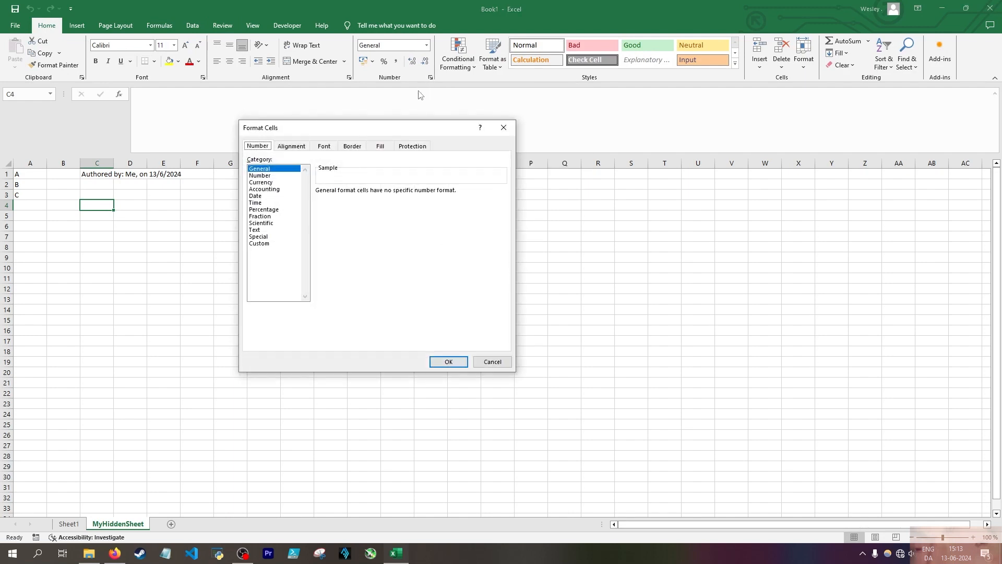
left_click(413, 146)
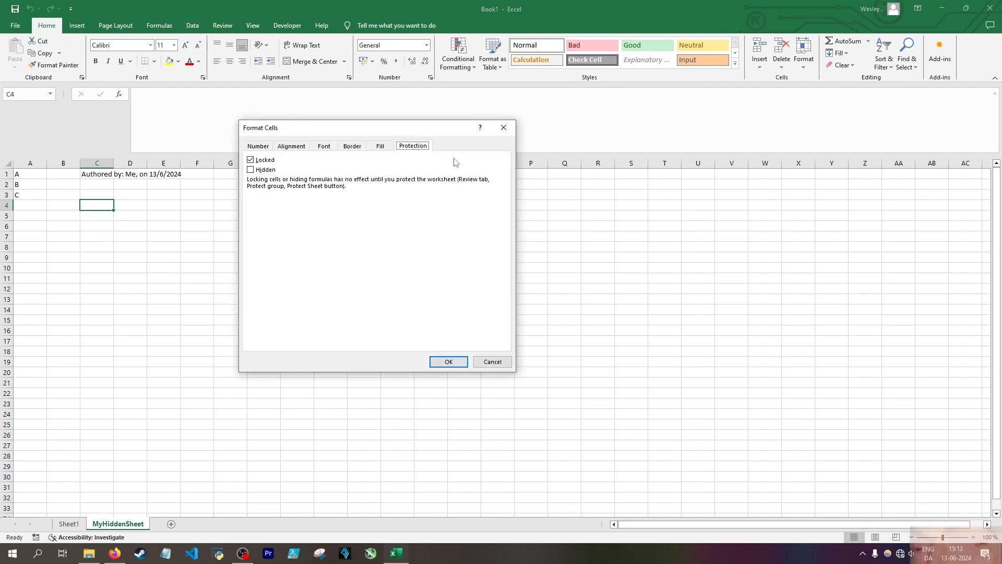
left_click(256, 162)
key("Return")
Protect MyHiddenSheet again and test editing cell C1, cancelling the range password request
left_click(222, 25)
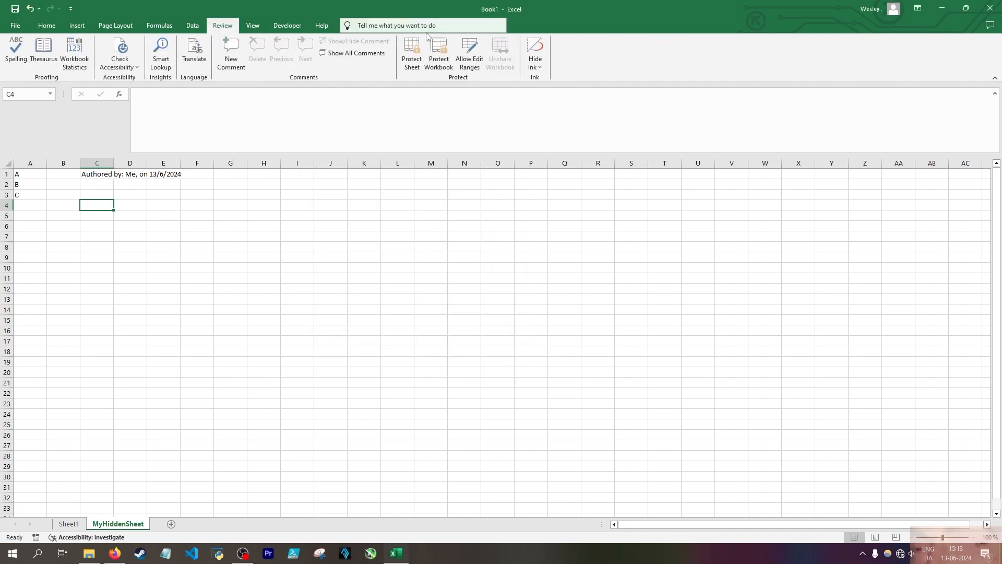
left_click(412, 55)
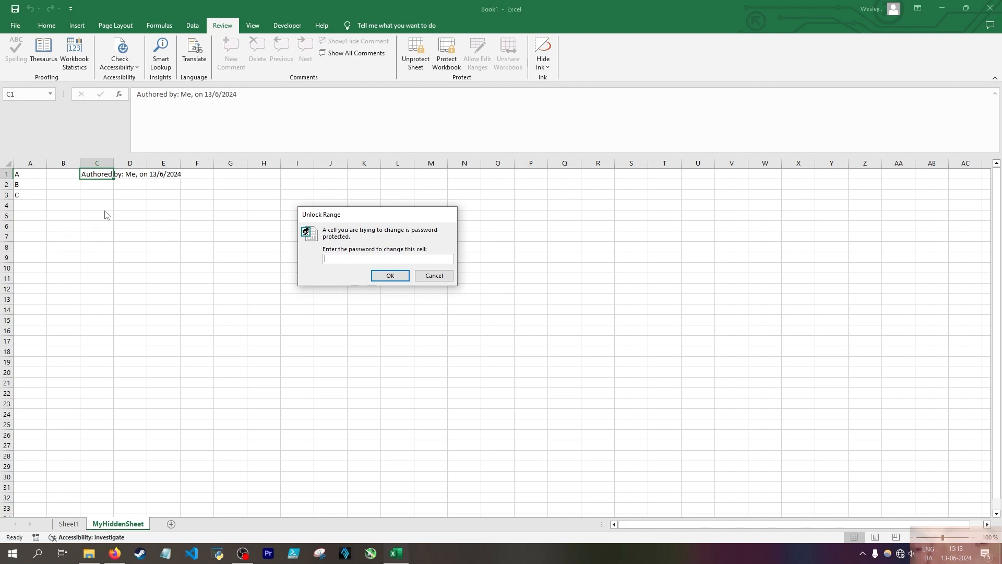
key("Escape")
left_click(105, 194)
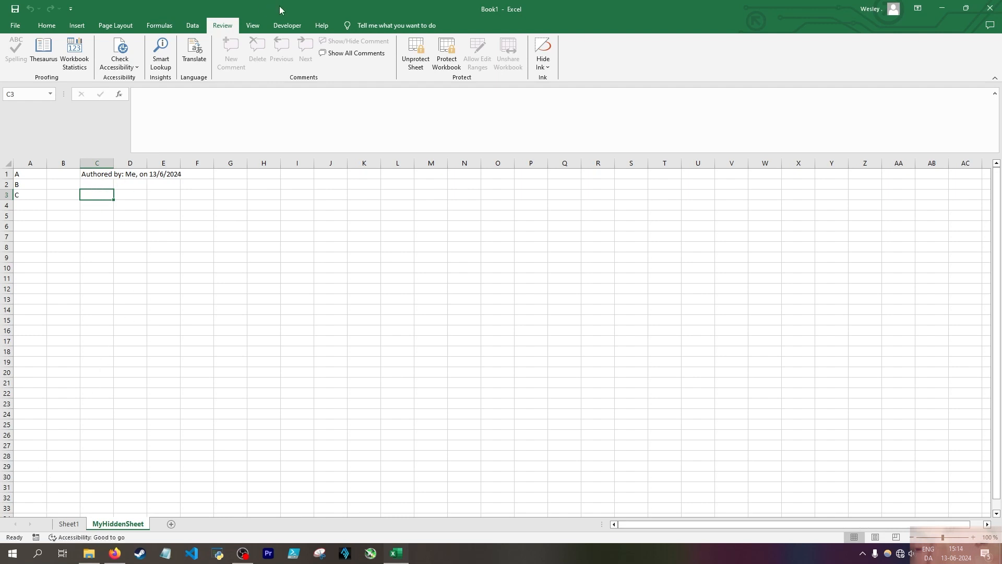
Open the Visual Basic editor for the workbook and display its Properties window beside the worksheet cells
left_click(291, 29)
left_click(14, 52)
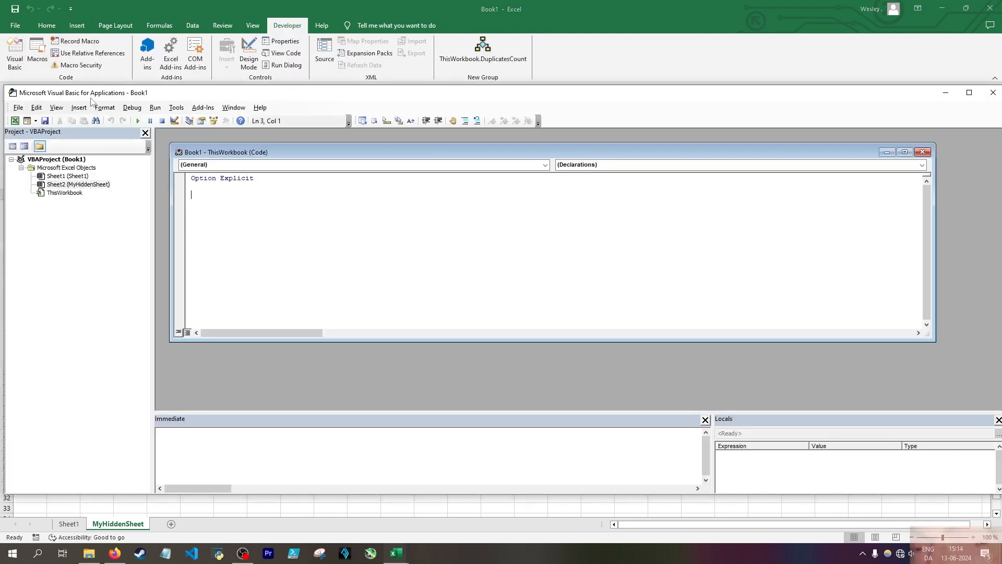
left_click_drag(144, 102, 387, 84)
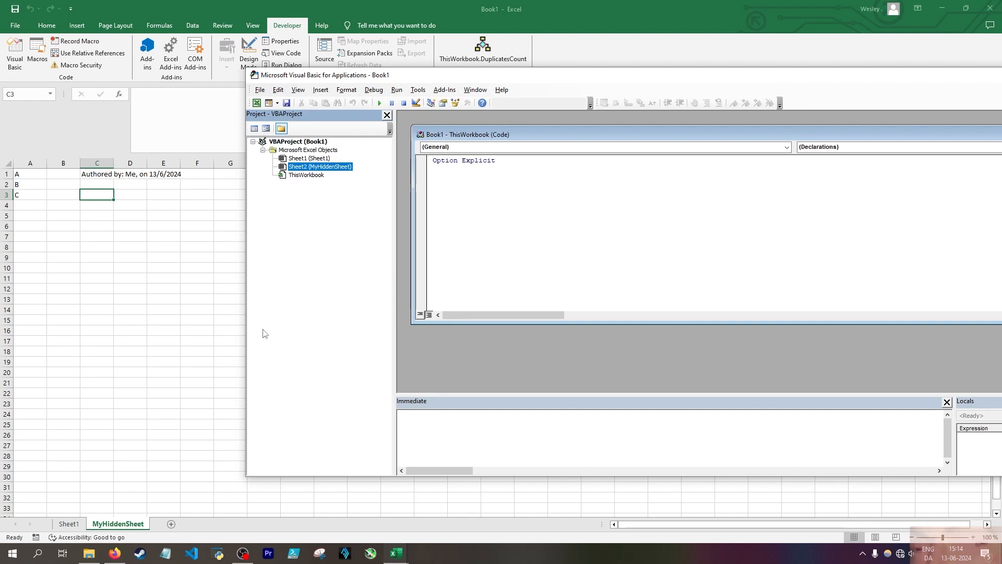
left_click(299, 90)
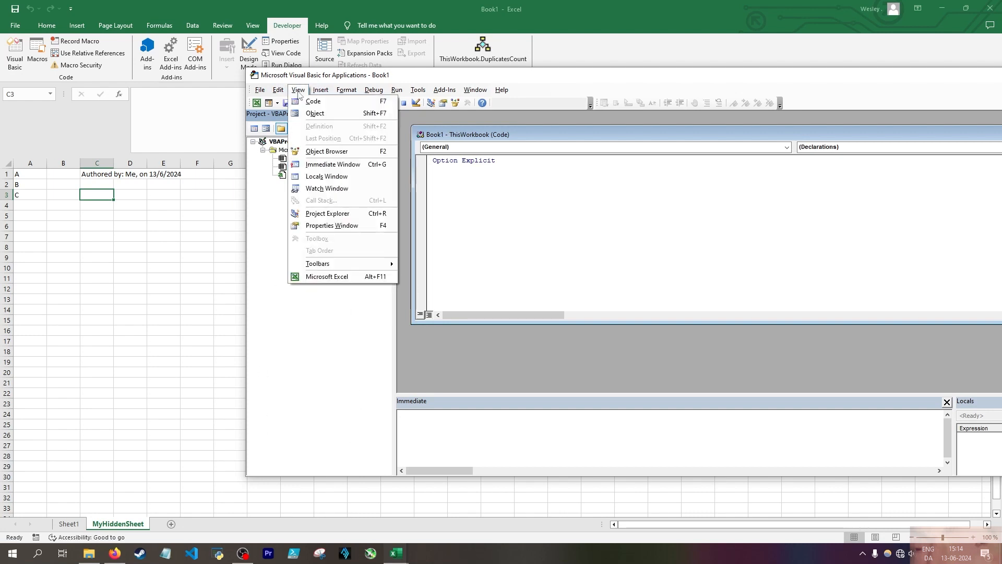
left_click(337, 226)
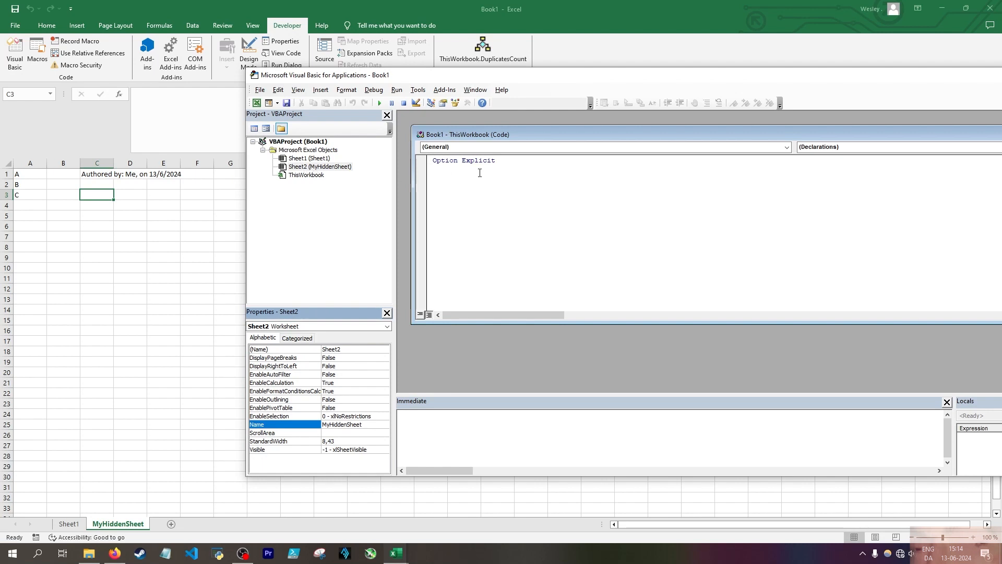
Set the Visible property of MyHiddenSheet to 0 - xlSheetHidden and show Sheet1
left_click(324, 167)
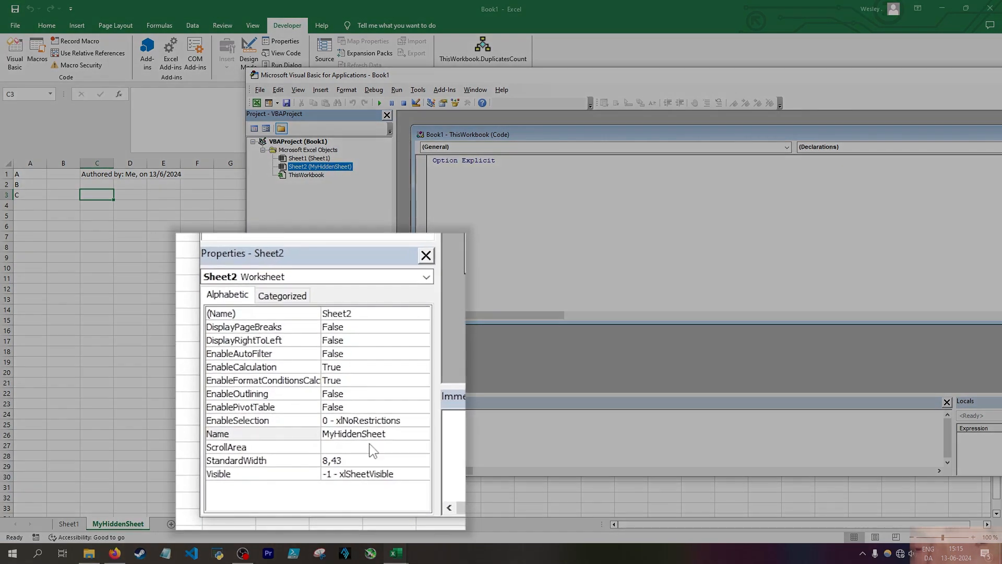
left_click(225, 475)
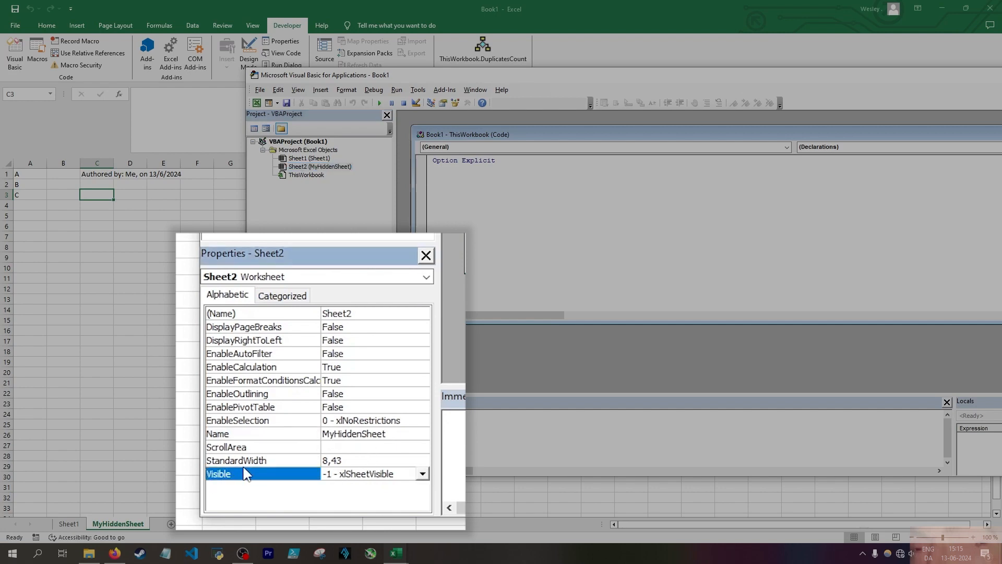
left_click(422, 474)
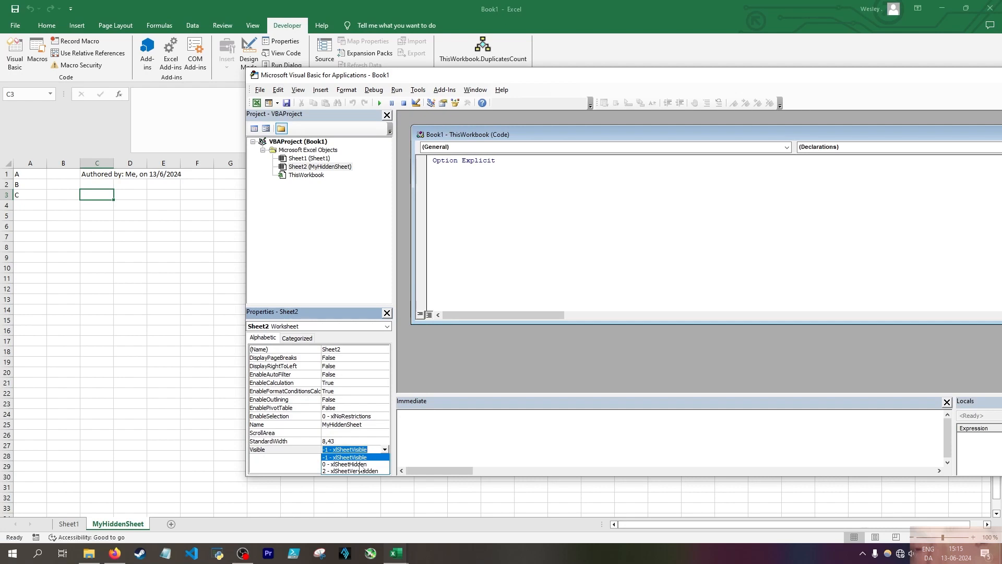
left_click(359, 465)
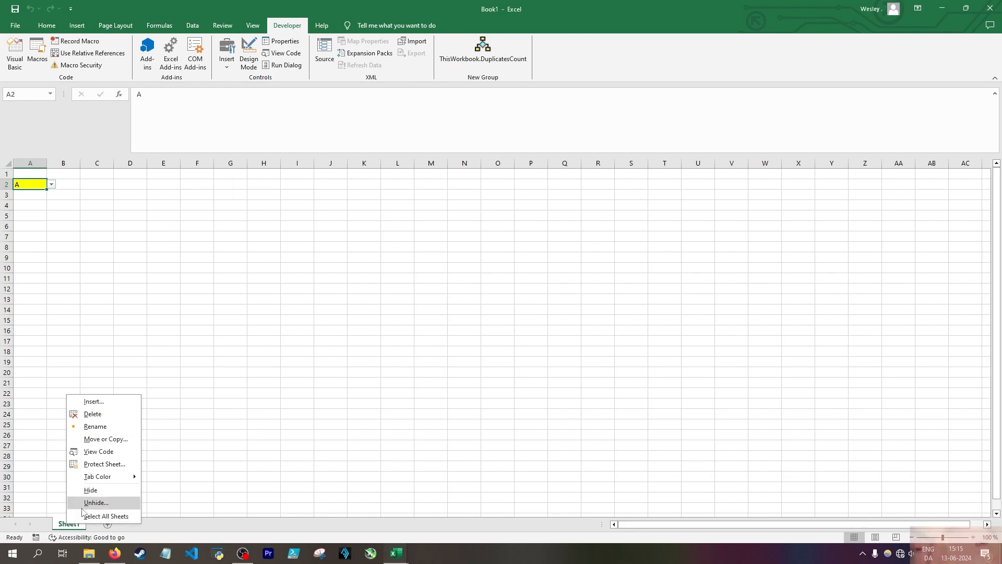
left_click(83, 505)
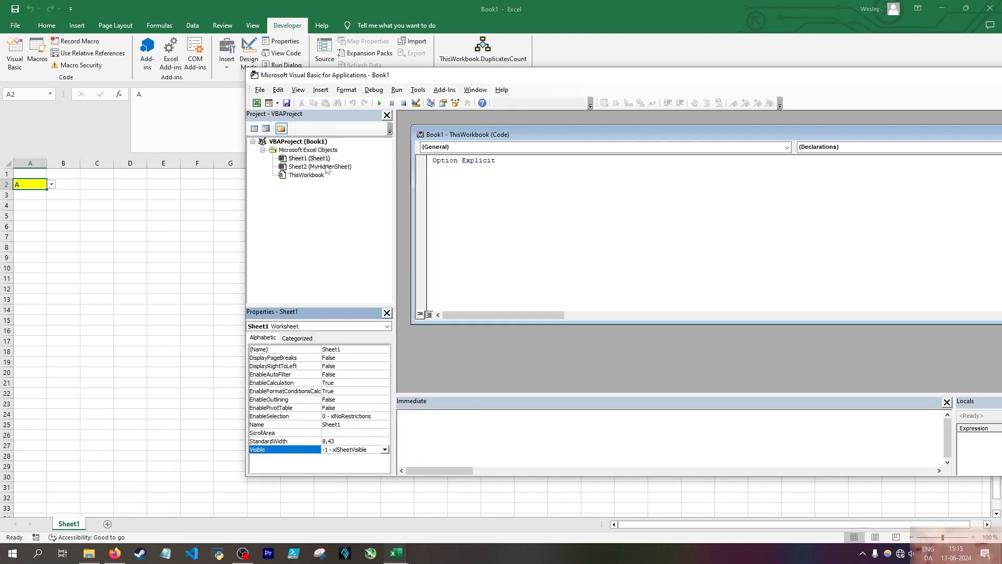
Make MyHiddenSheet visible again, and set its Visible property to 2 - xlSheetVeryHidden
left_click(329, 167)
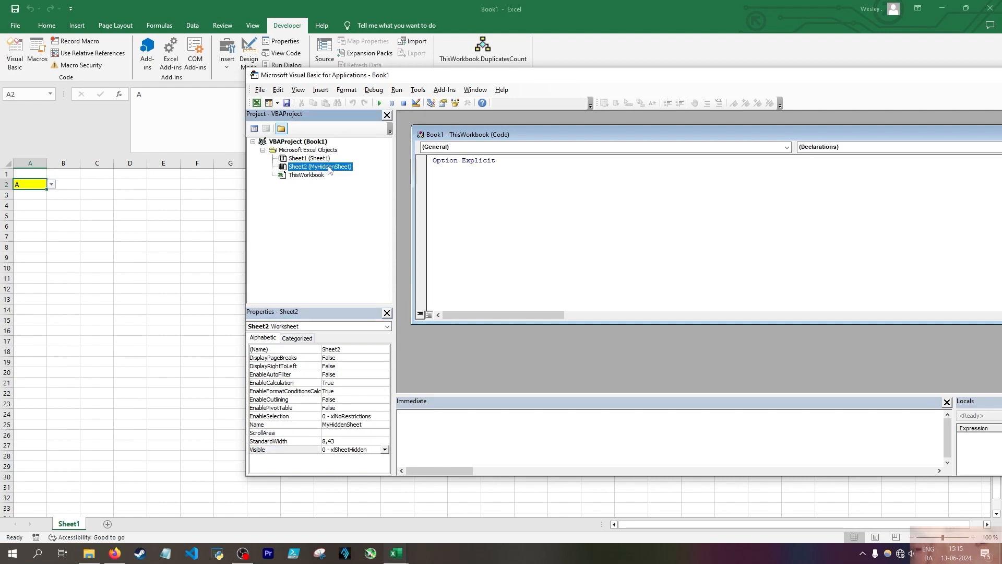
left_click(385, 450)
left_click(365, 457)
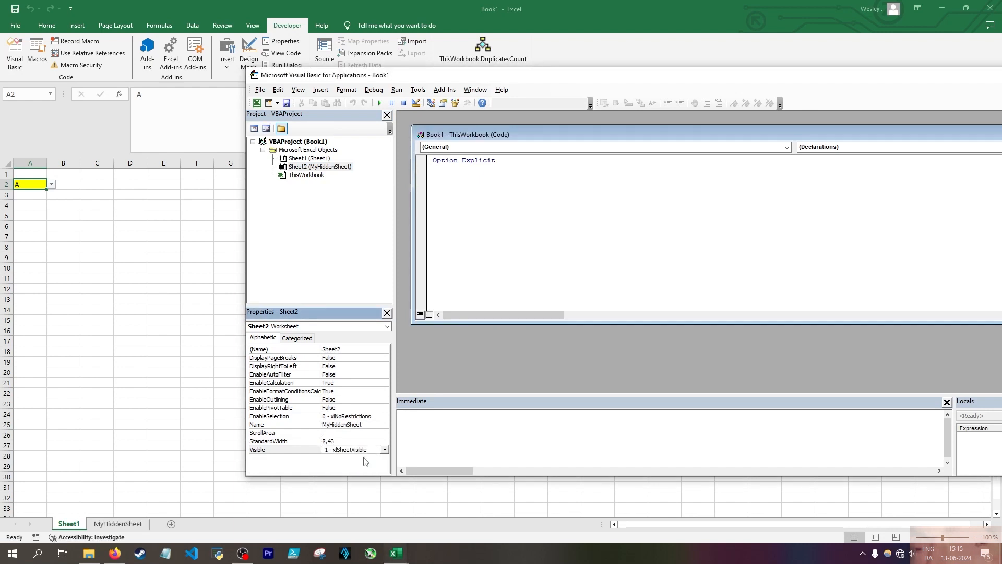
left_click(384, 450)
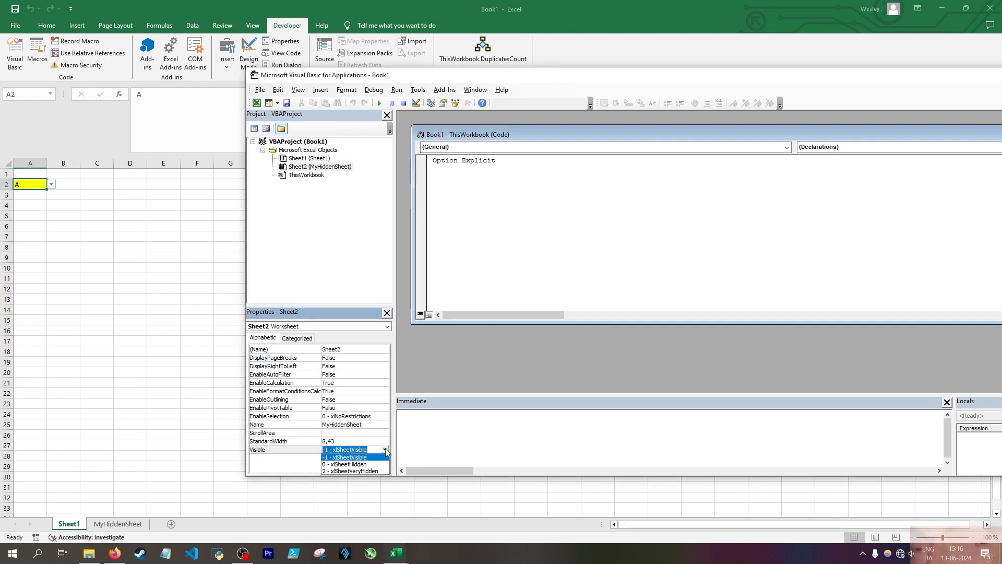
left_click(353, 471)
left_click_drag(598, 80, 460, 89)
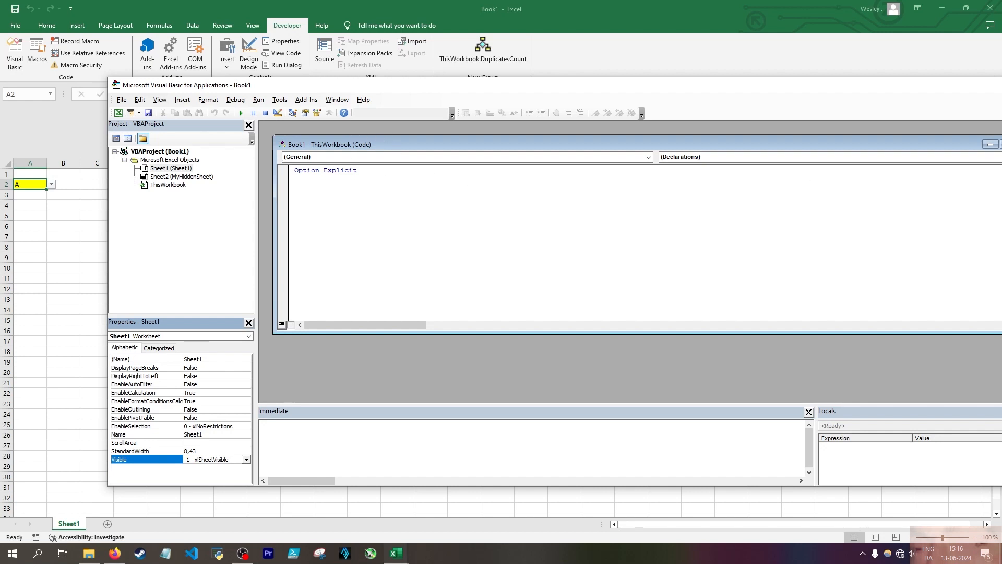
Return to the workbook and check whether the Unhide option is available for its sheets
key("alt+F11")
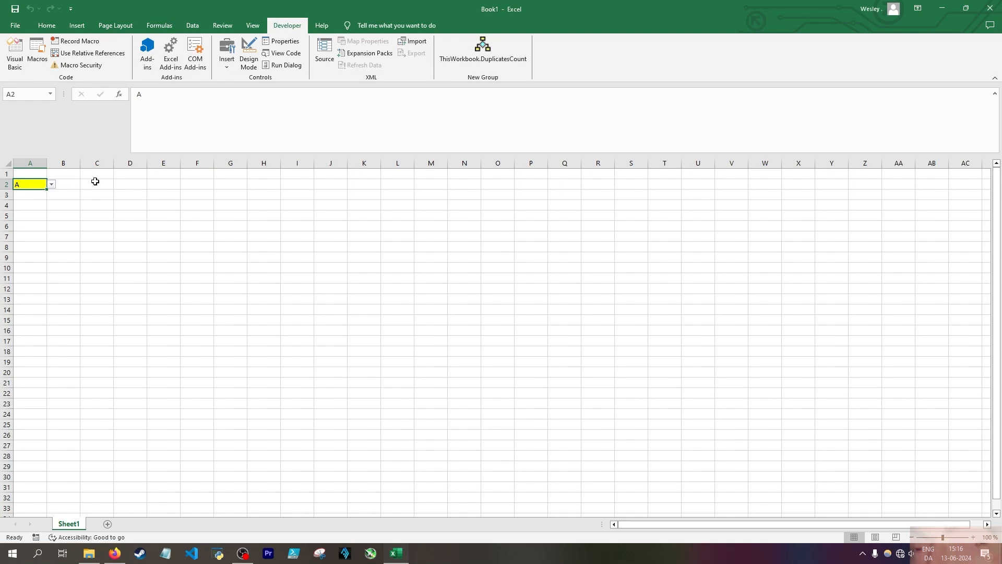
right_click(72, 530)
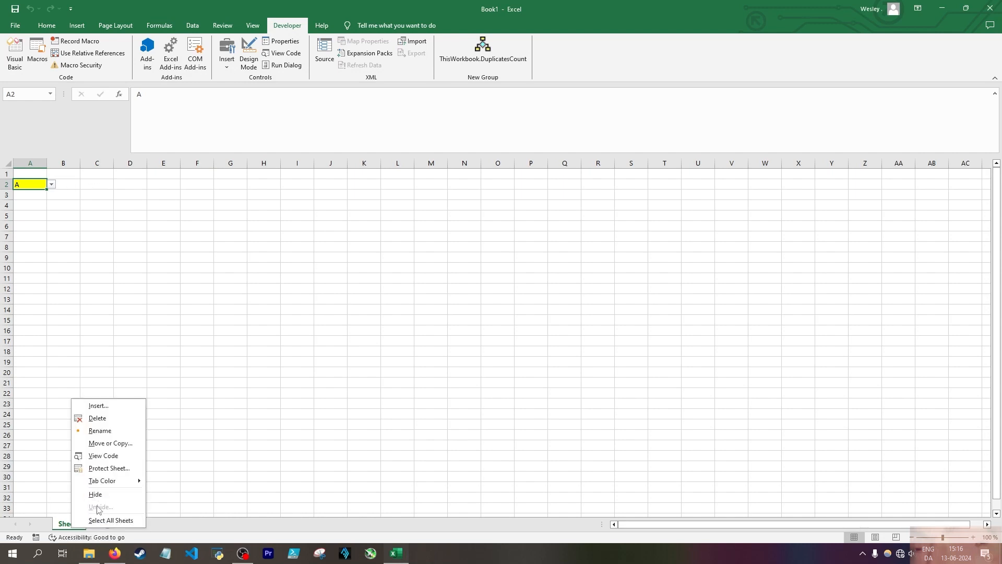
key("Escape")
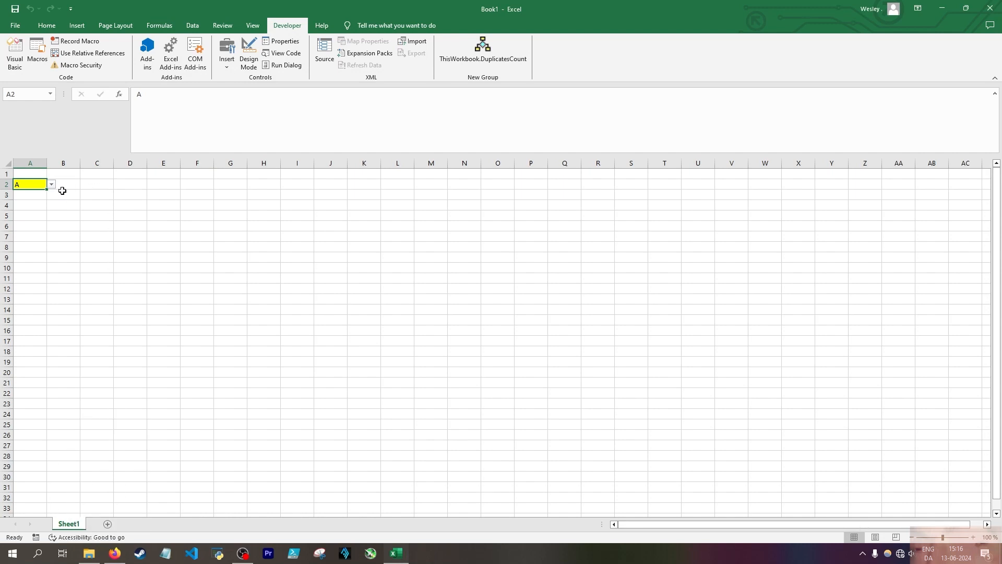
Inspect the list source in the data validation settings of cell A2 without changing them
left_click(47, 25)
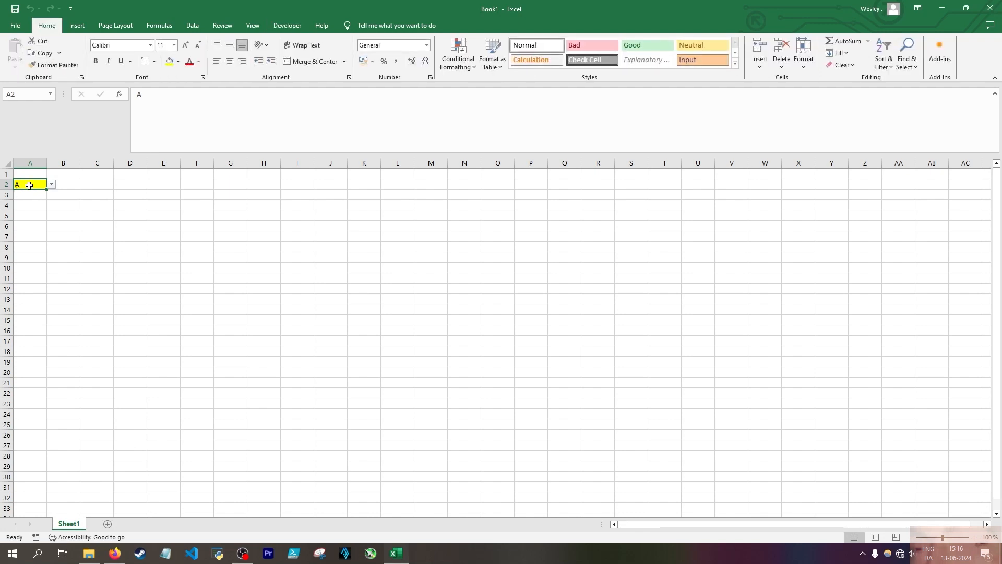
left_click(193, 25)
left_click(647, 62)
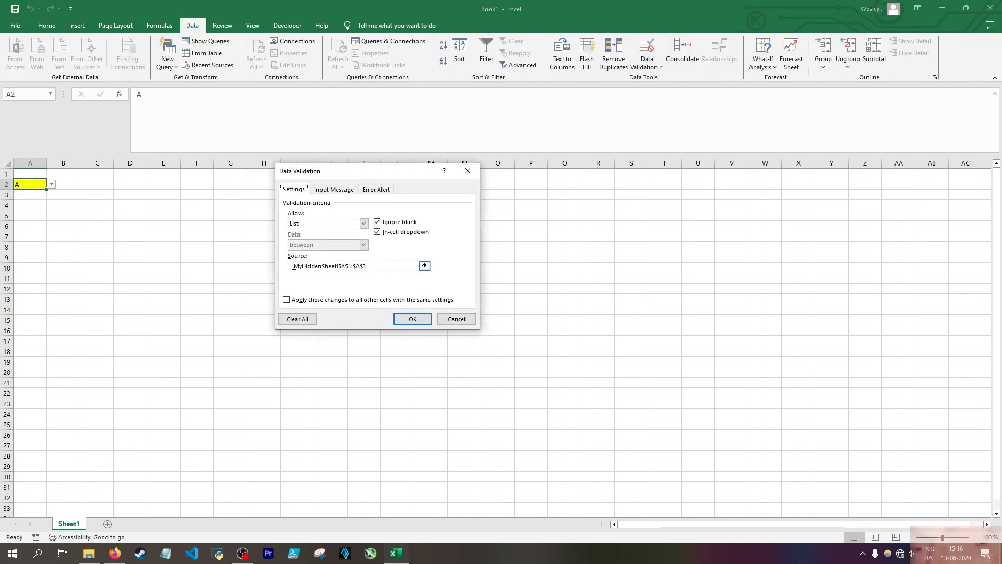
left_click(457, 320)
Try to reference the hidden sheet from cell C2 of Sheet1 with the formula =MyHiddenSheetC1
left_click(101, 186)
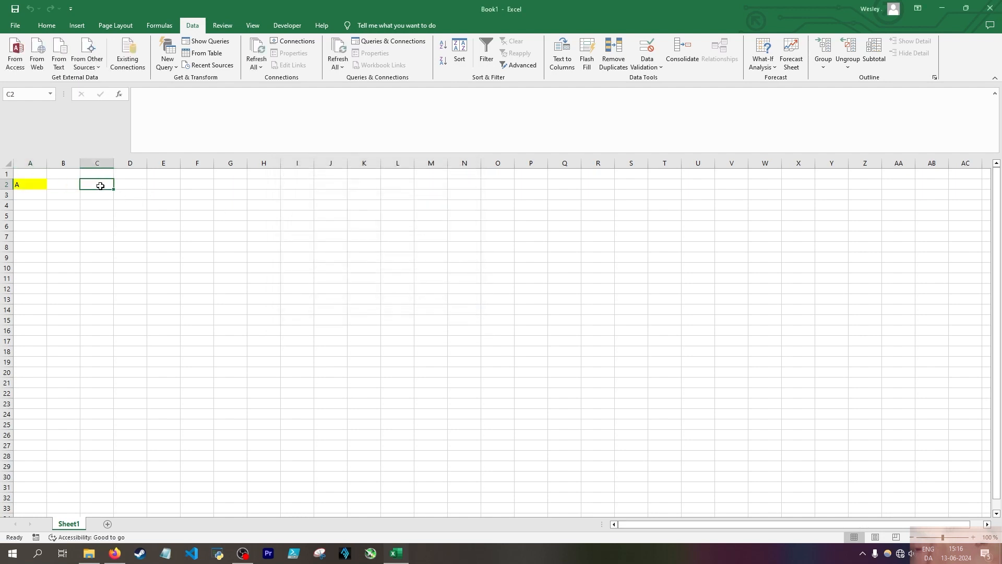
type("=")
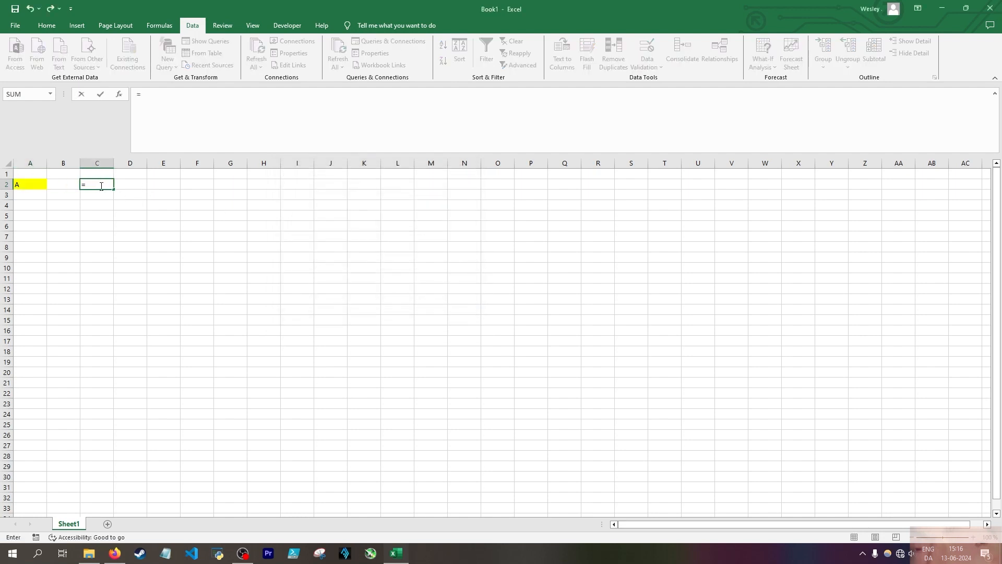
type("MyHiddenSheetC1")
key("ctrl+Return")
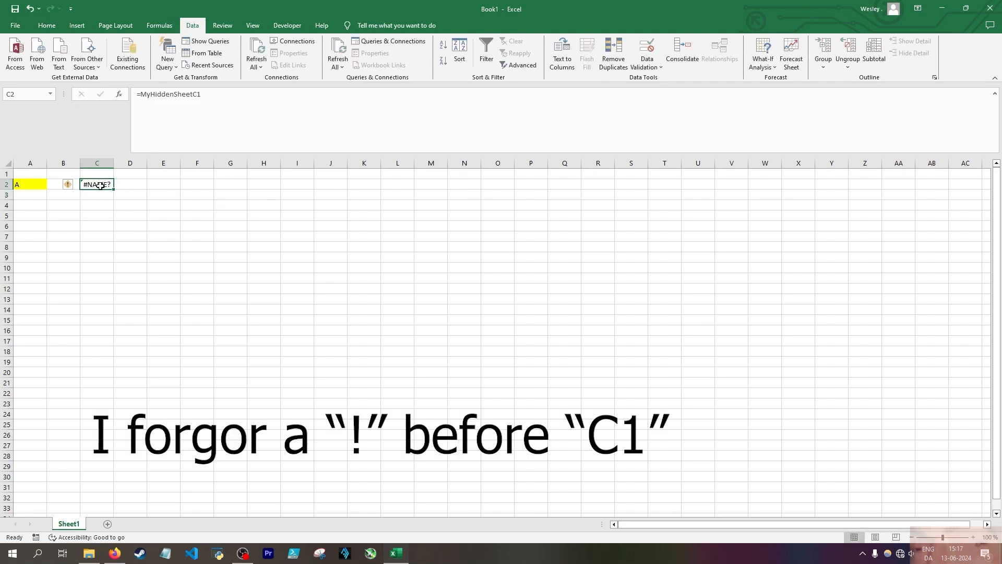
Set the Visible property of MyHiddenSheet to -1 - xlSheetVisible in the Visual Basic editor and return to the workbook
left_click(287, 25)
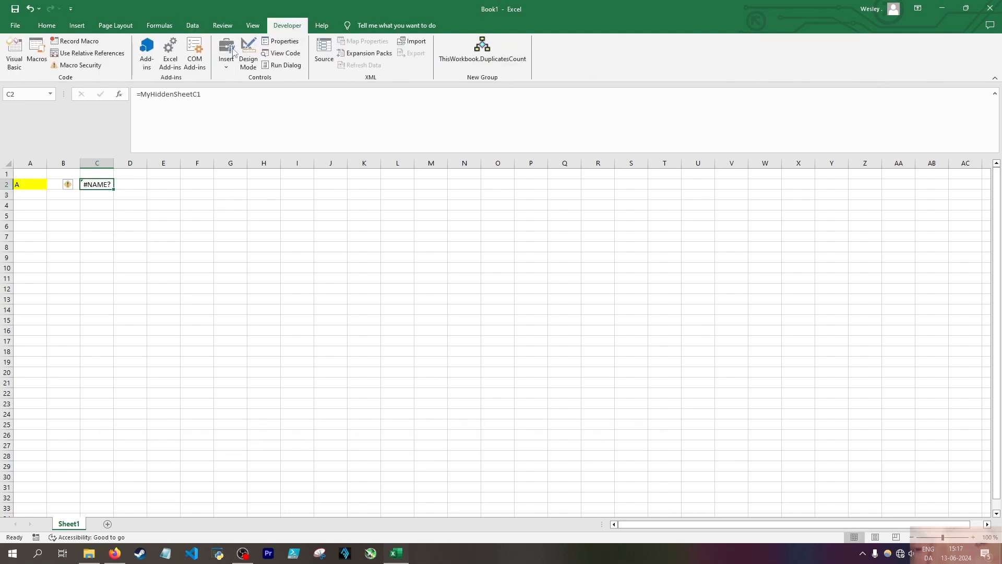
left_click(10, 63)
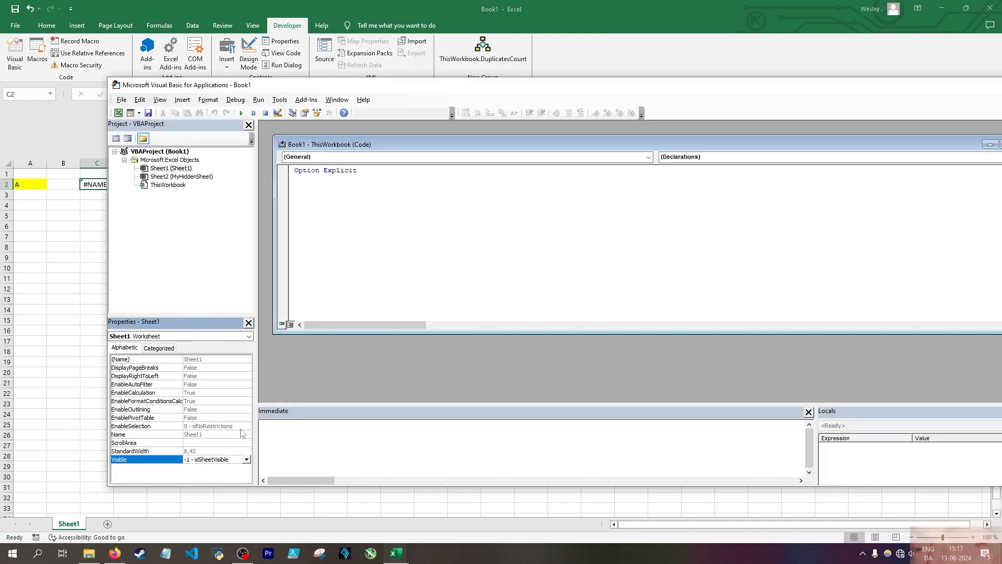
left_click(183, 176)
left_click(246, 459)
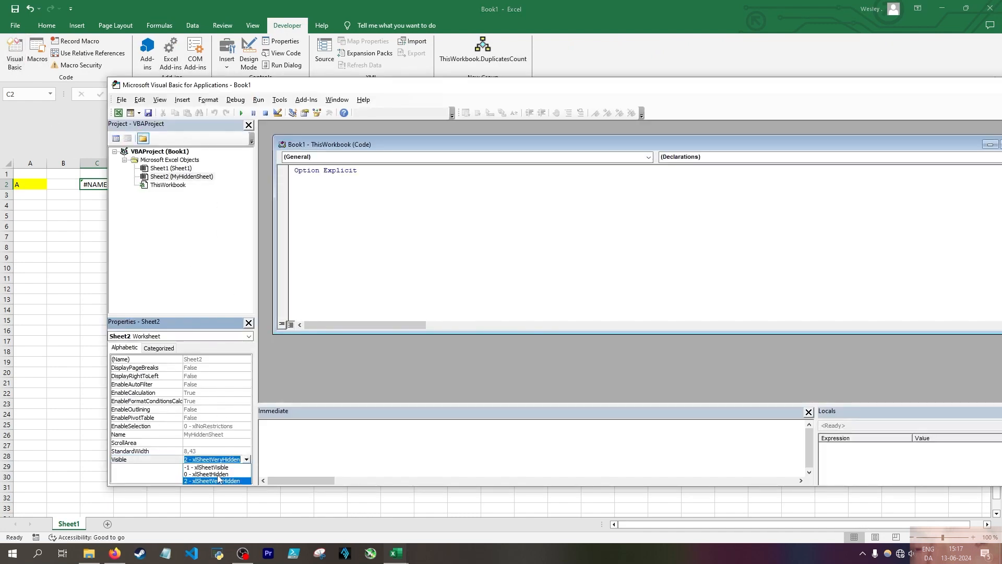
left_click(218, 469)
key("alt+F11")
left_click(199, 93)
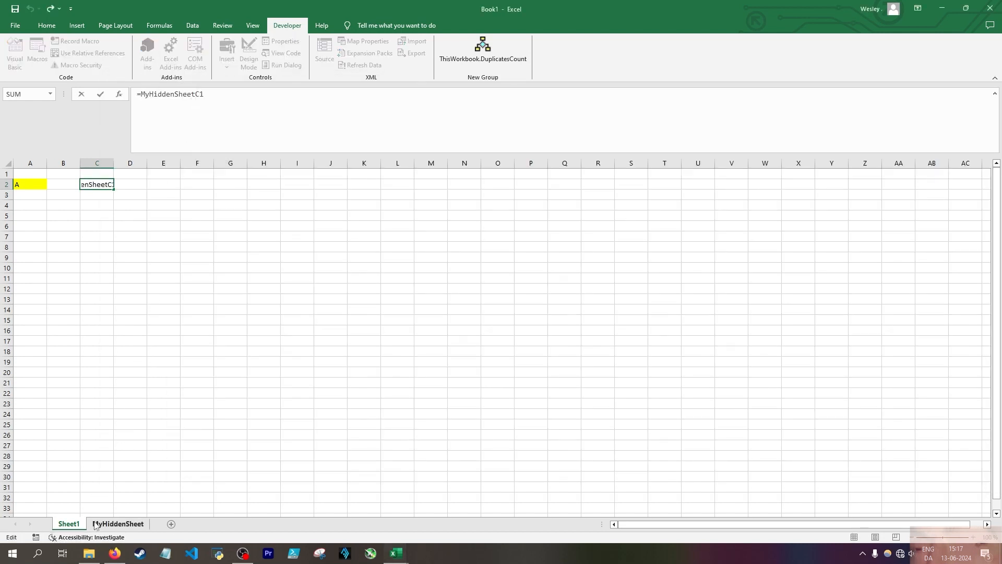
type("!")
key("Escape")
Fill cell C2 of Sheet1 with a reference picked from cell C1 of MyHiddenSheet, and clear C2 again
type("=")
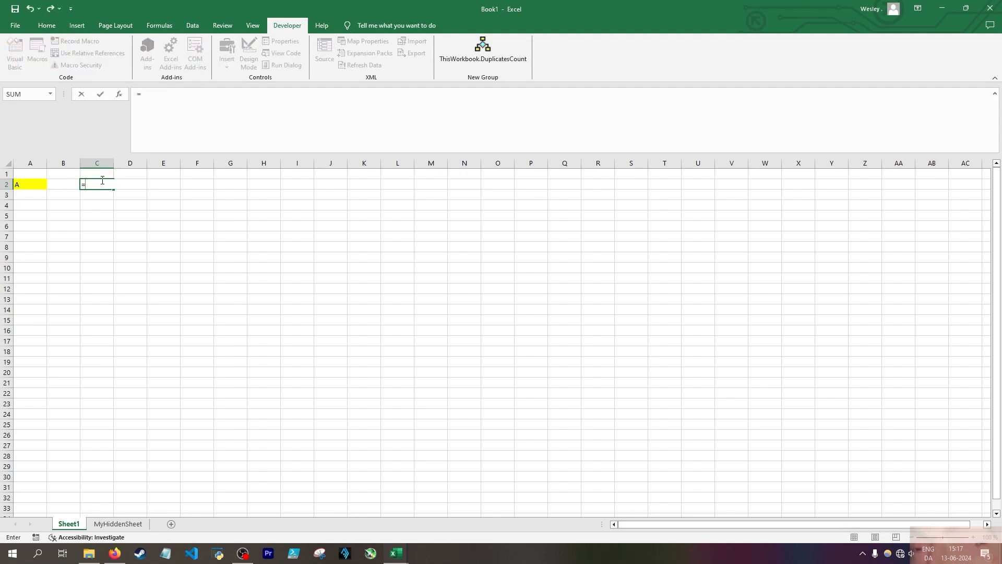
left_click(117, 523)
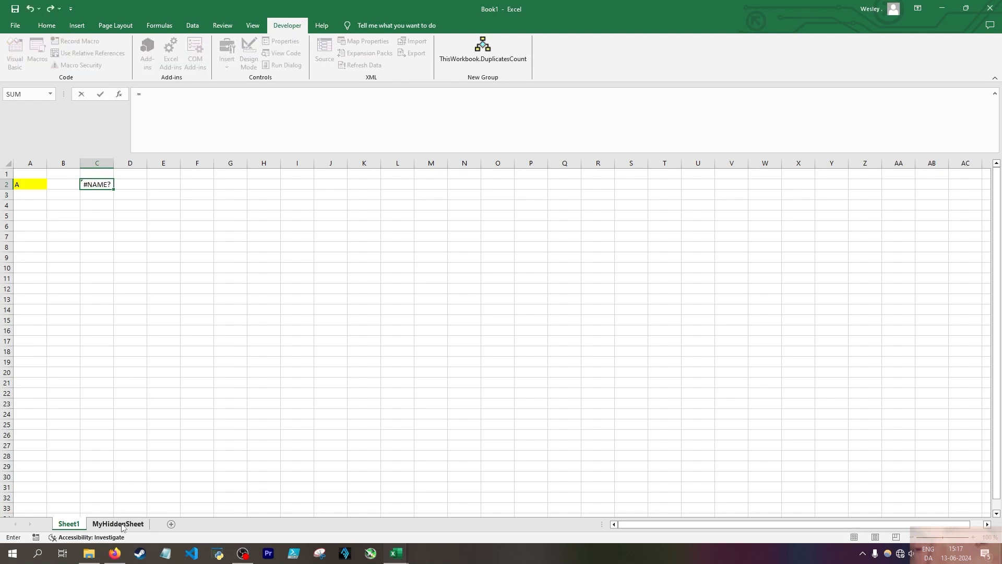
left_click(100, 174)
key("Return")
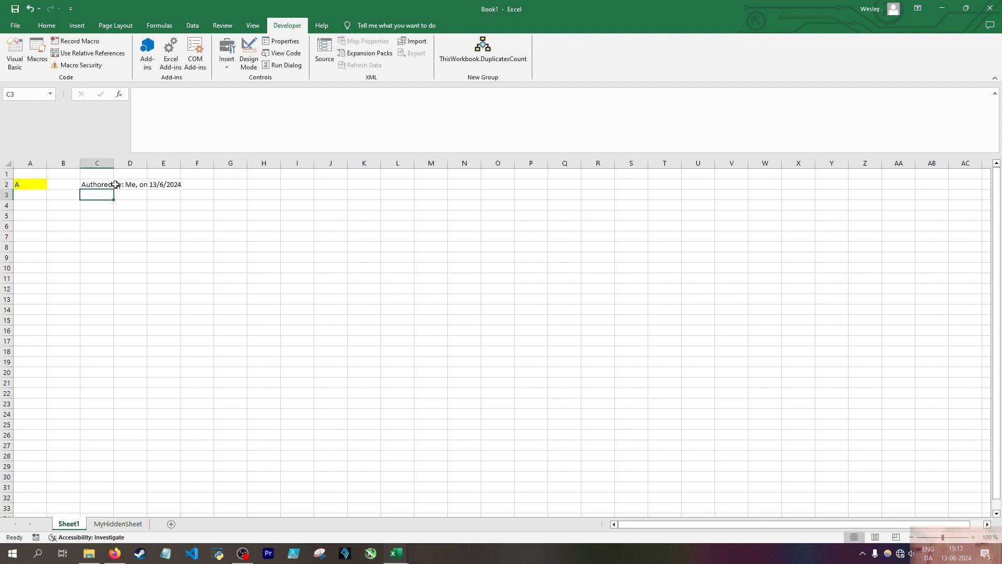
left_click(108, 184)
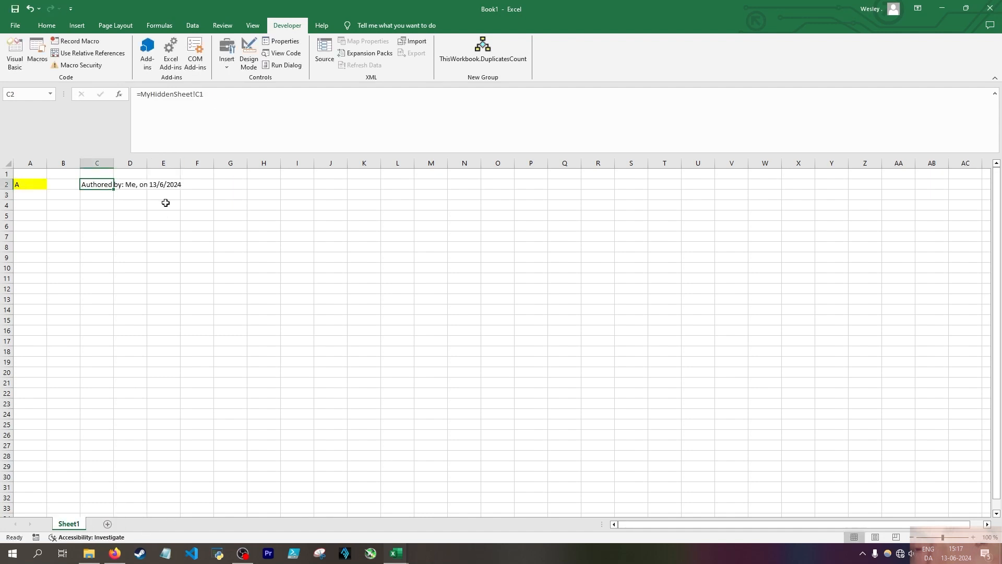
key("Delete")
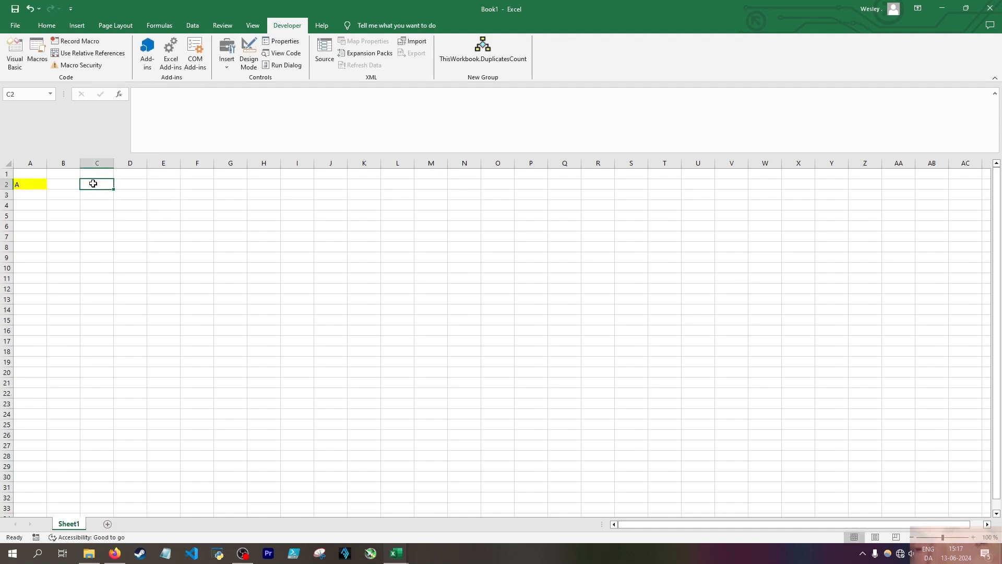
Enter the formula =MyHiddenSheet!C1 in cell C2 of Sheet1 and review it in the formula bar
type("=")
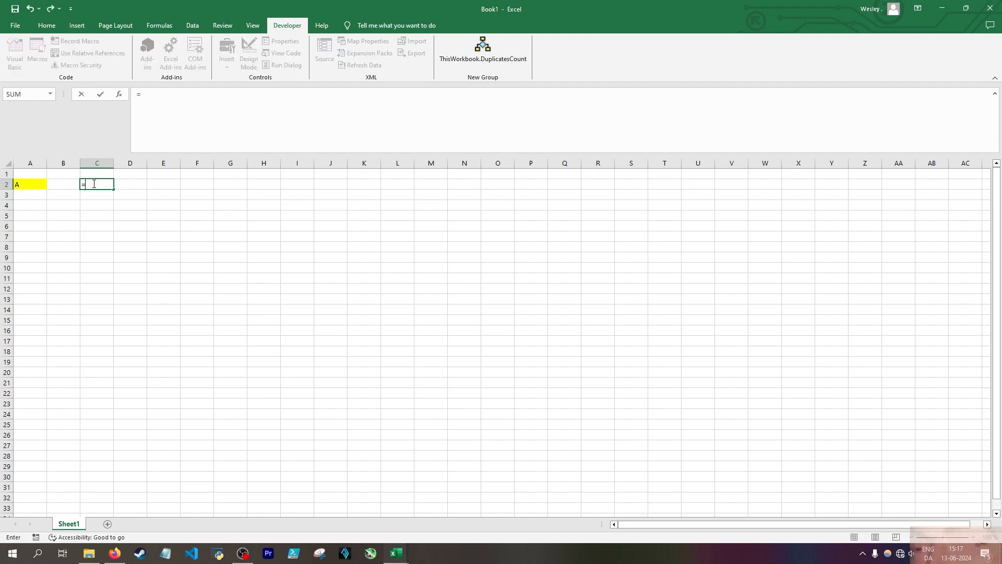
type("MyHiddenSheet")
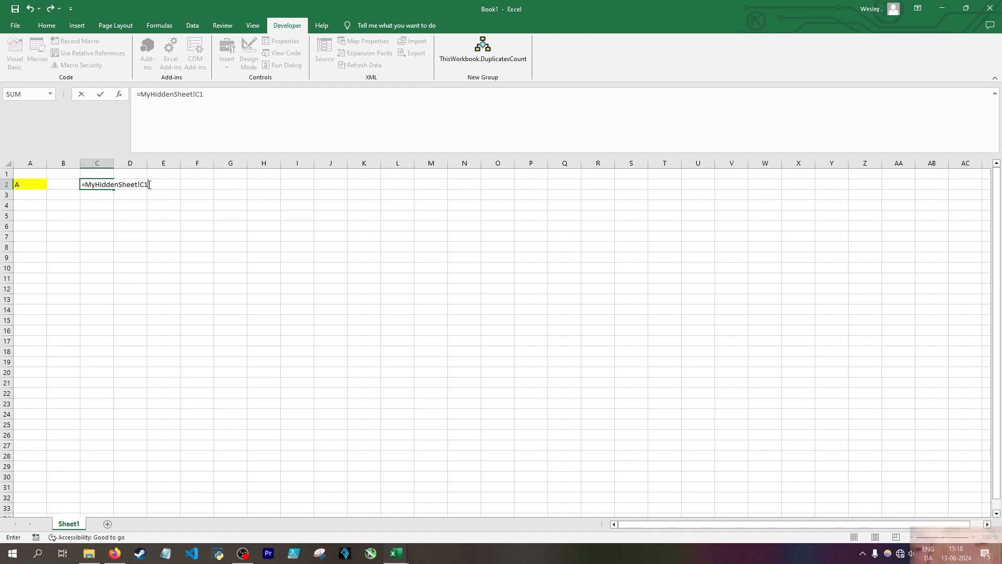
type("!C1")
key("Return")
left_click(111, 186)
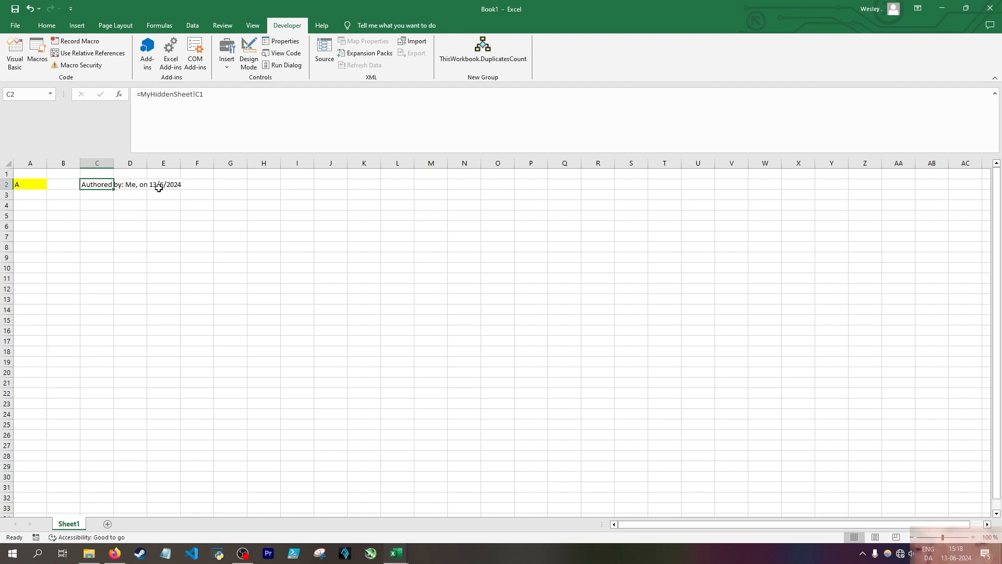
key("Down")
key("Down")
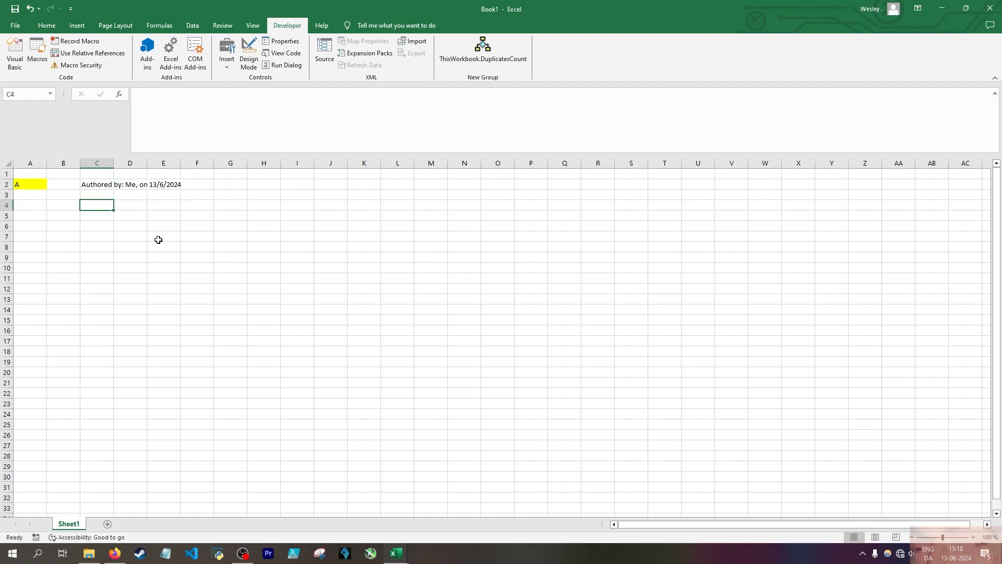